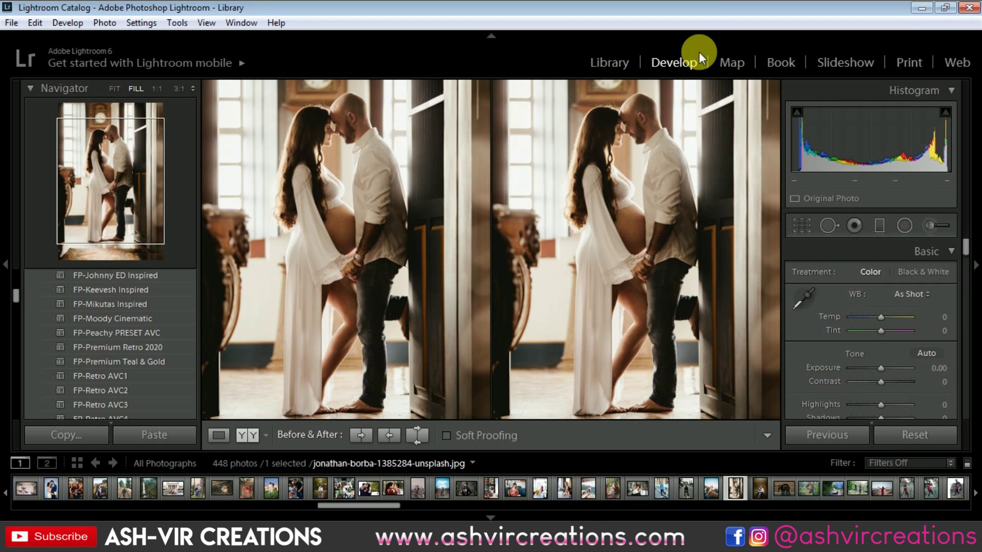
- Minimize Lightroom, close the presets folder window, and extract the Peachy Camera Raw Preset archive onto the desktop
click(920, 7)
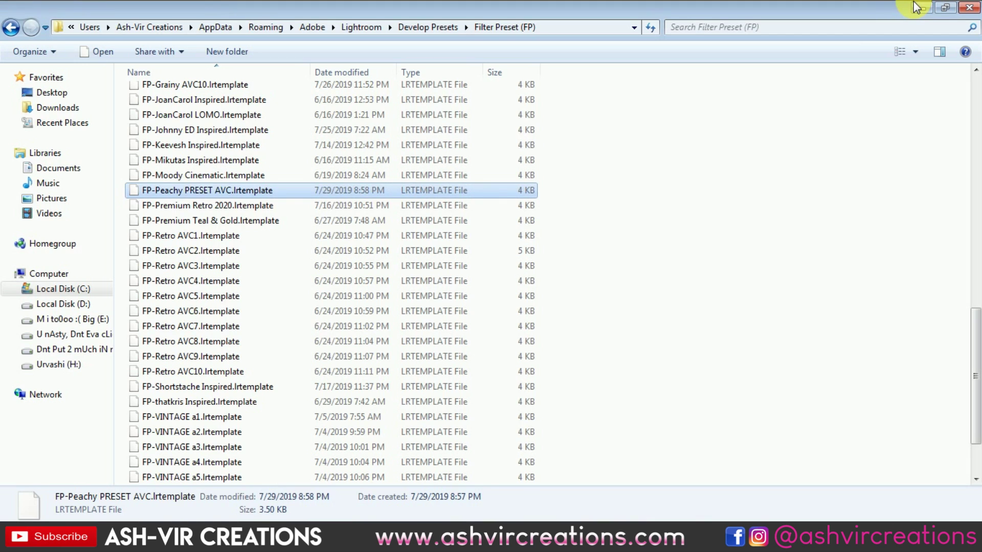
click(965, 10)
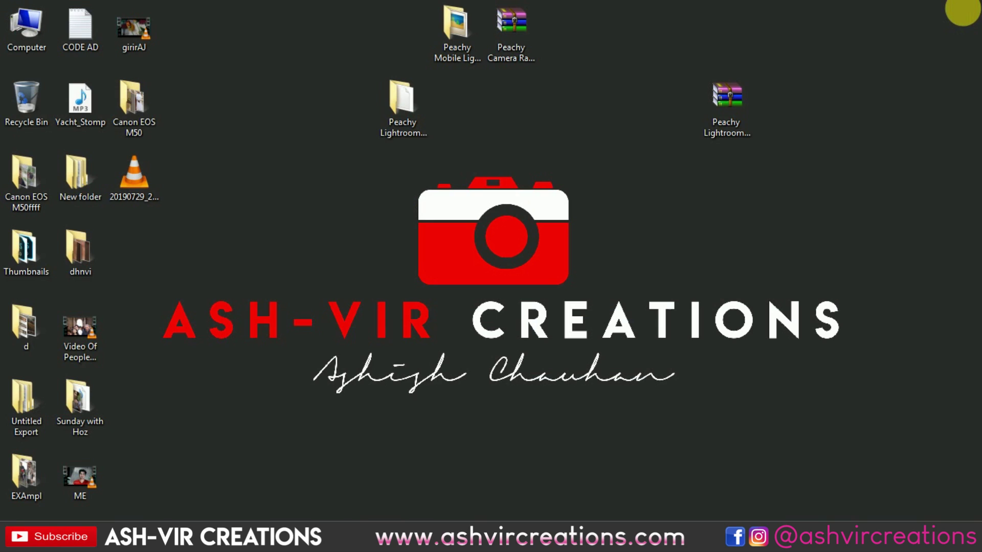
click(511, 20)
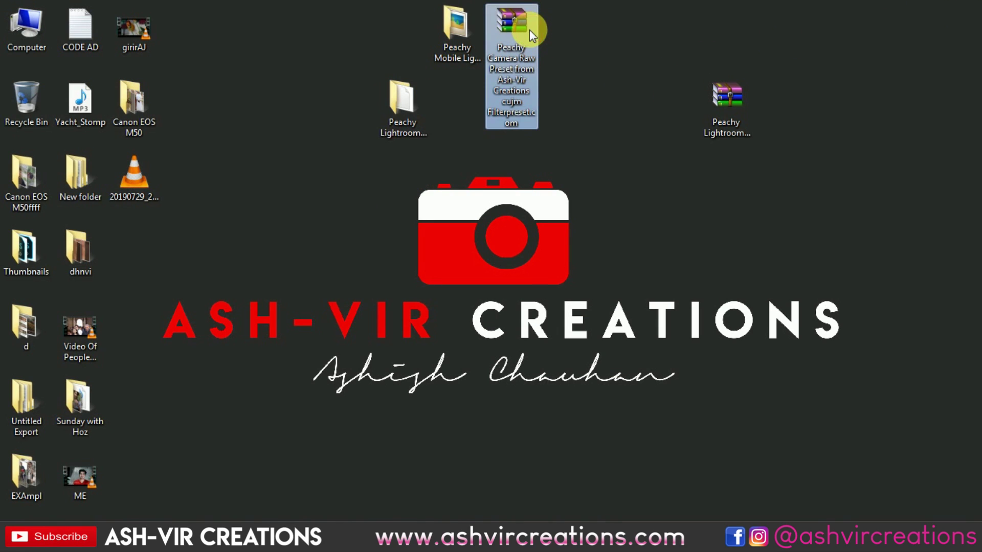
drag(511, 19, 562, 98)
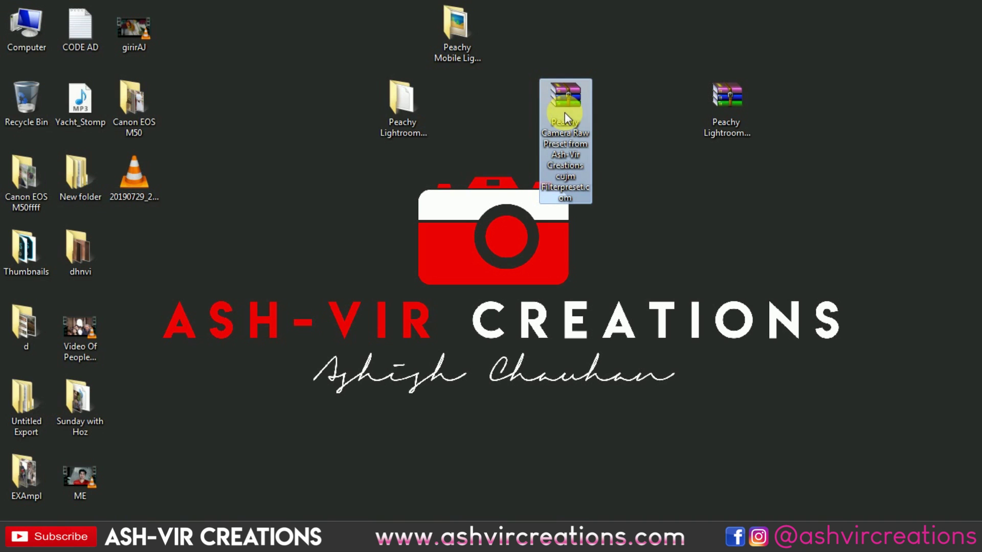
right_click(565, 114)
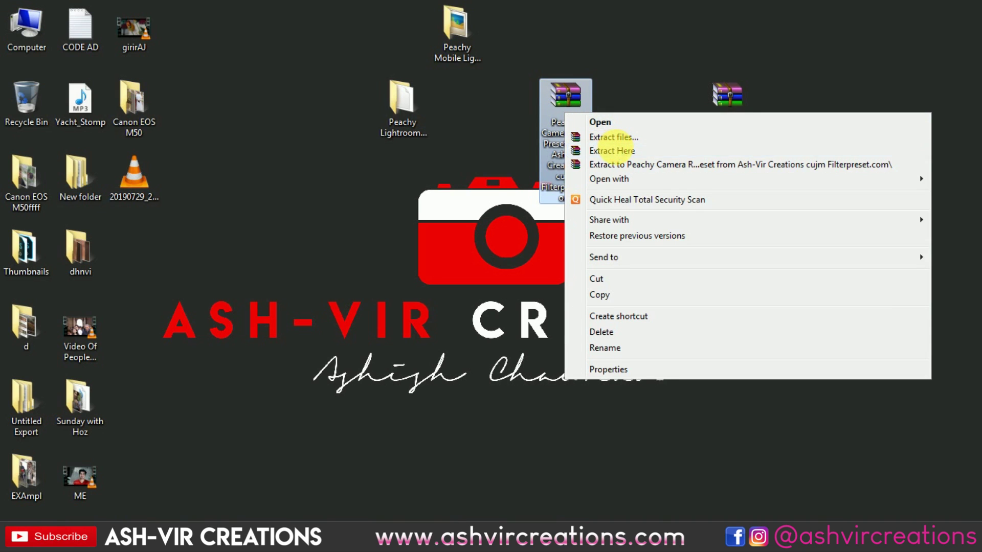
click(614, 151)
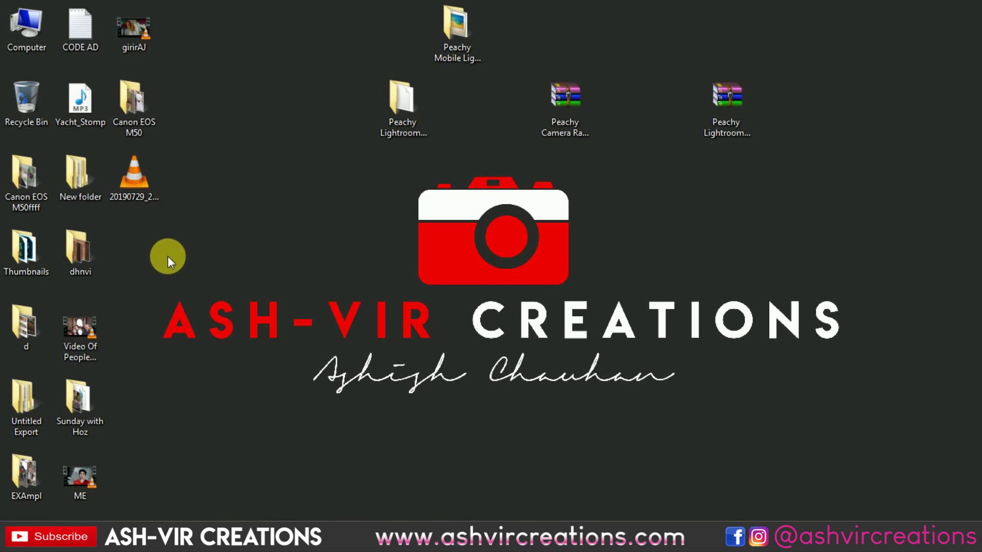
- Refresh the desktop, move the extracted Peachy Camera Raw Preset folder to an empty area and open it
right_click(223, 217)
click(246, 256)
click(149, 251)
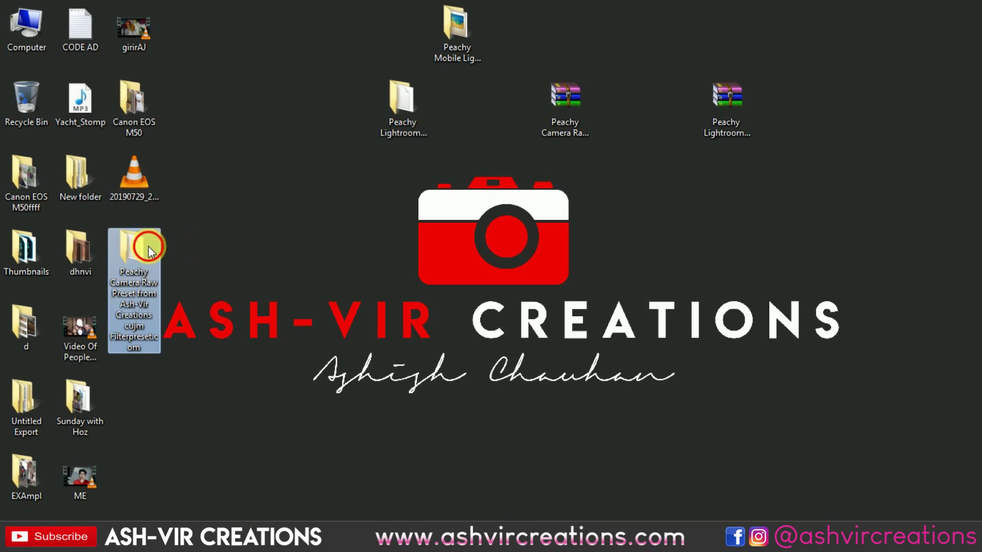
drag(142, 253, 292, 246)
double_click(293, 248)
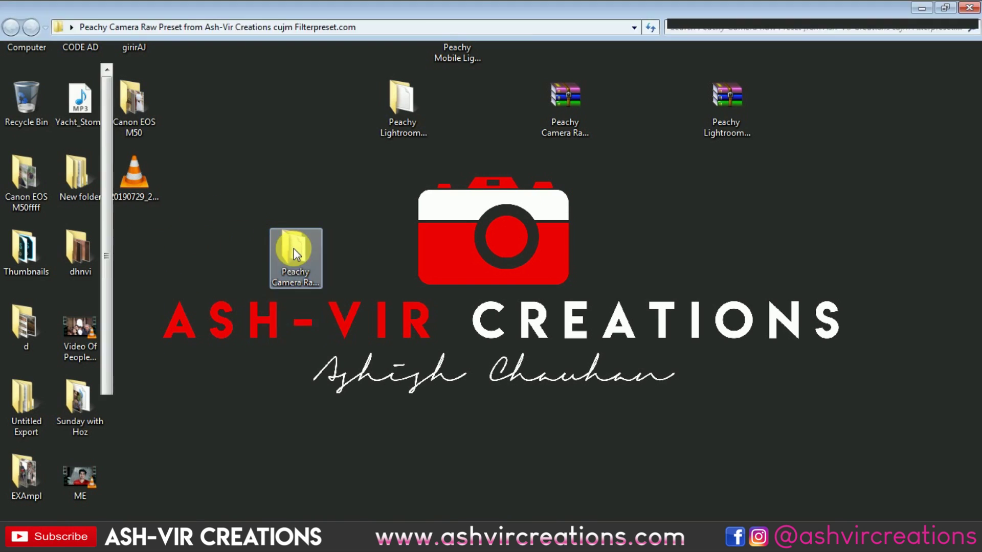
- Copy the FP-Peachy PRESET AVC.xmp file from the extracted folder
click(199, 94)
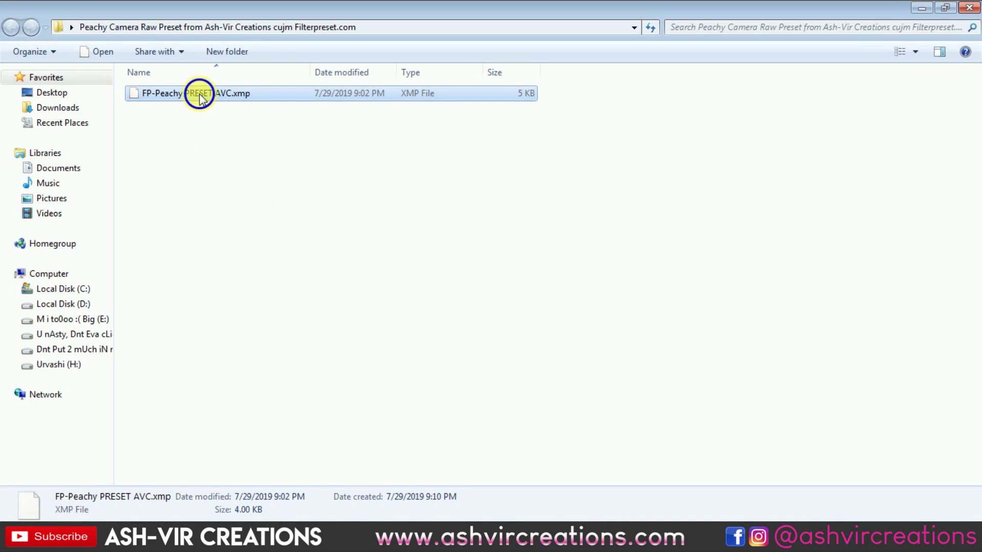
right_click(199, 94)
click(238, 273)
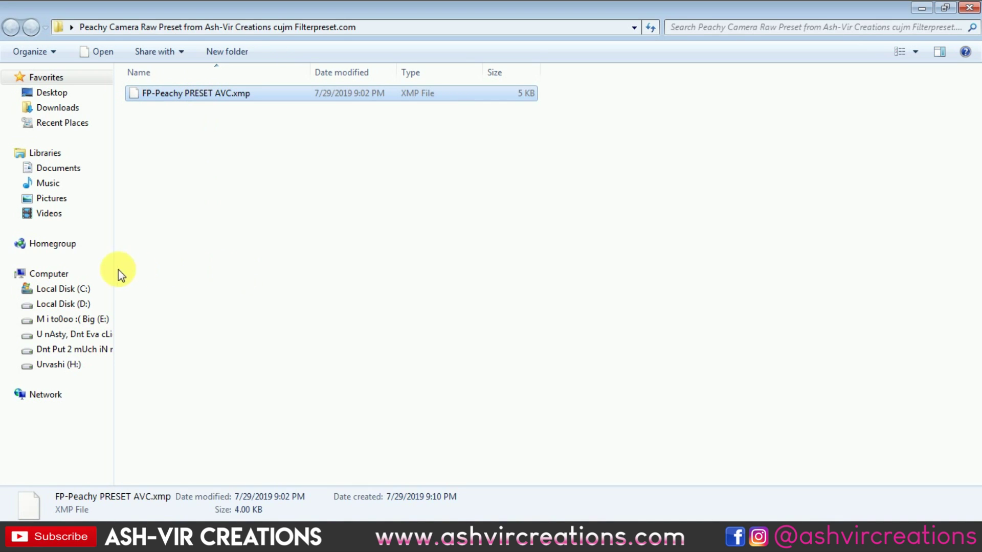
- Paste the copied preset into AppData\Roaming\Adobe\CameraRaw\Settings within the user profile folder on Local Disk (C:)
click(94, 289)
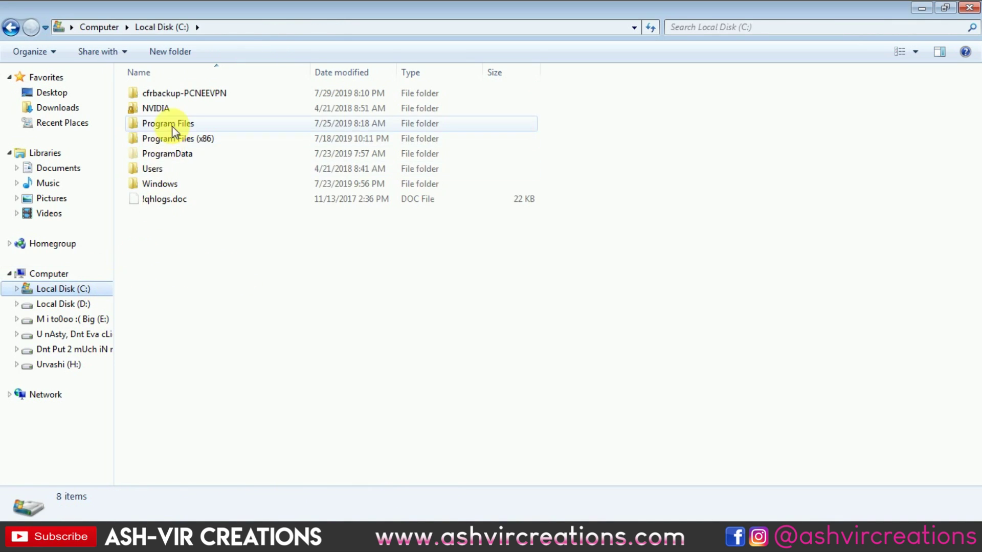
double_click(174, 176)
double_click(171, 95)
double_click(172, 94)
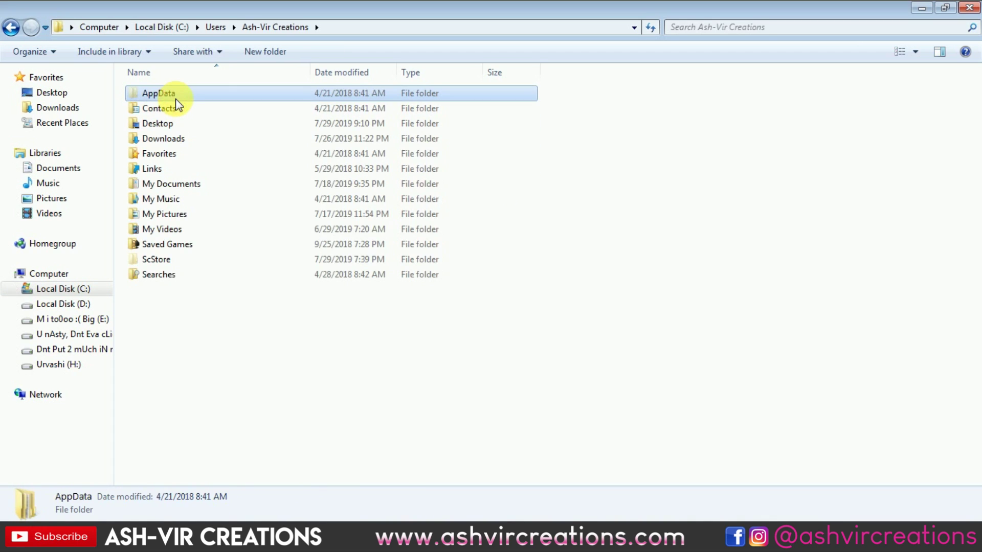
double_click(177, 124)
double_click(179, 98)
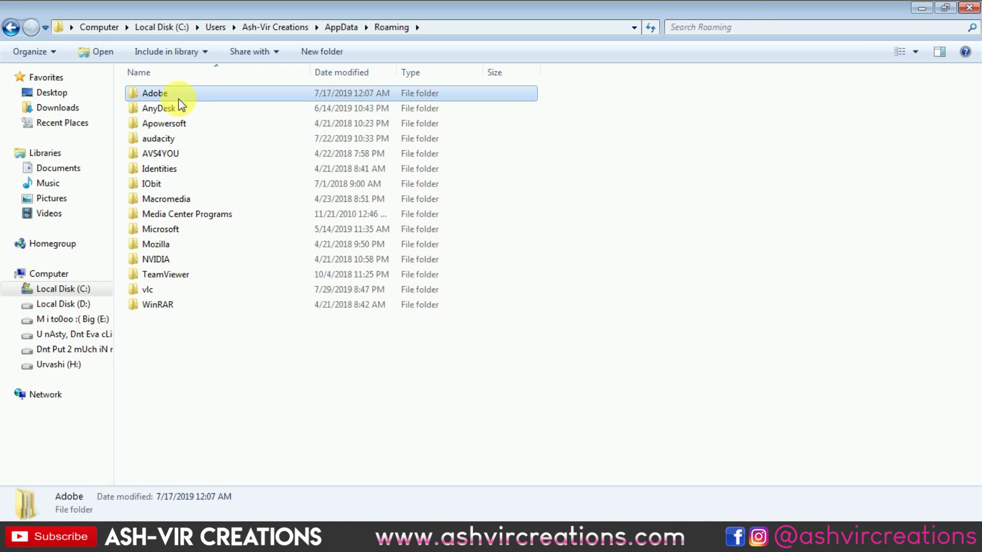
double_click(182, 244)
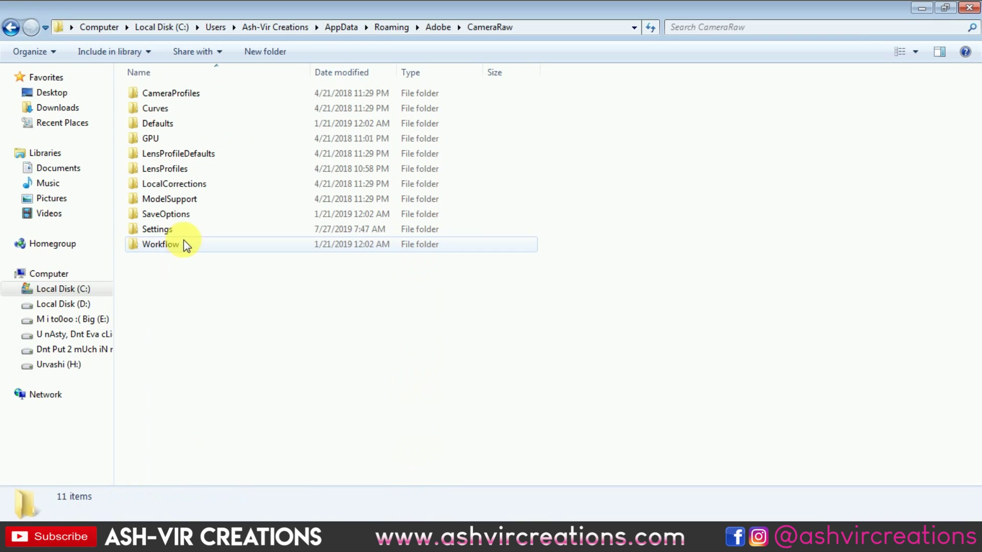
double_click(187, 232)
right_click(659, 184)
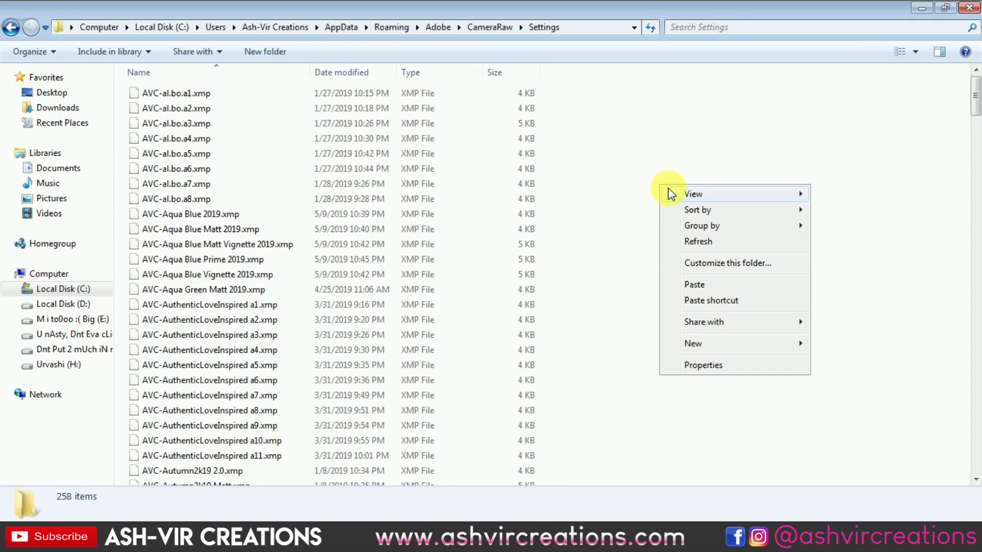
click(698, 283)
- Switch to Photoshop, close its floating Selective Tool palette and minimize the program
click(430, 530)
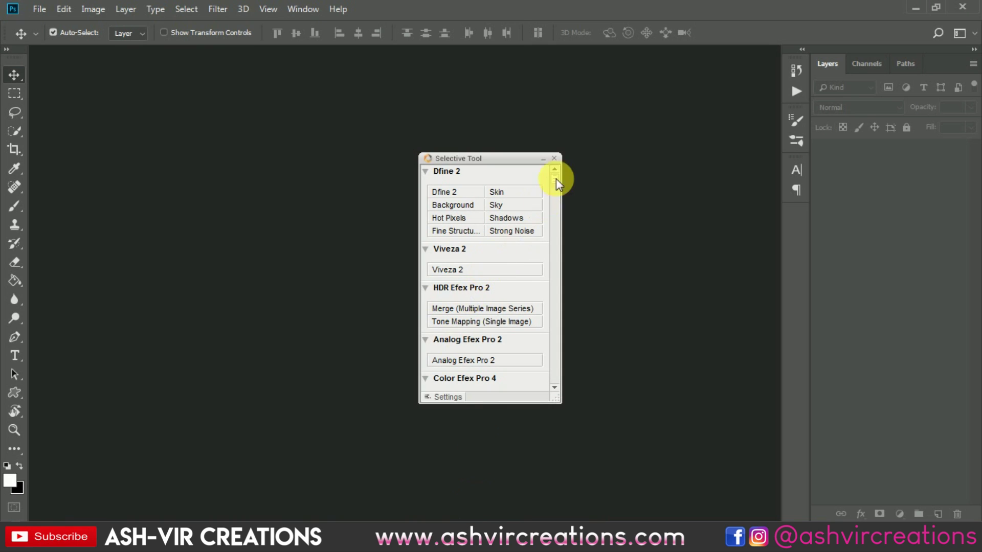
click(555, 158)
click(915, 8)
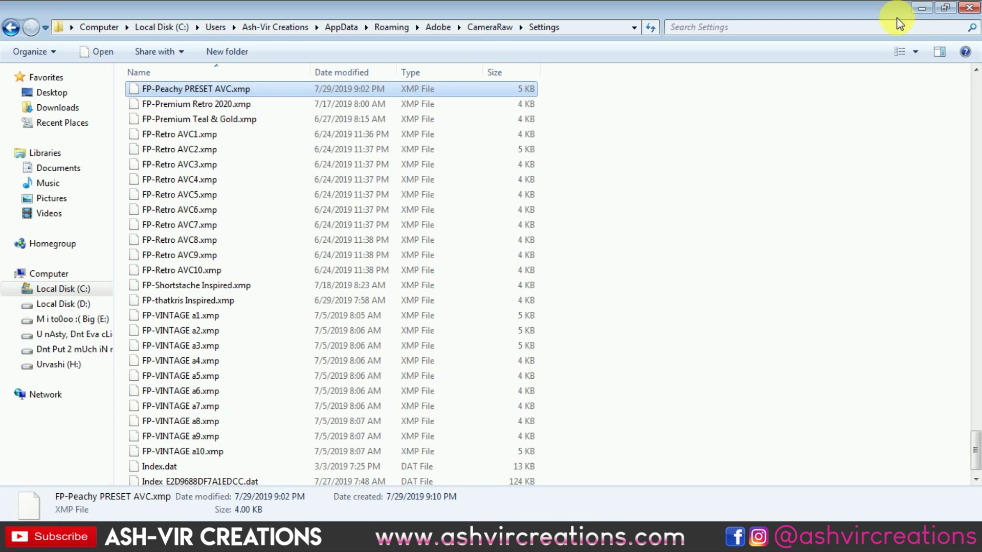
- Minimize the preset settings folder and open the Whitez subfolder of the EXAmpl folder on the desktop
click(920, 9)
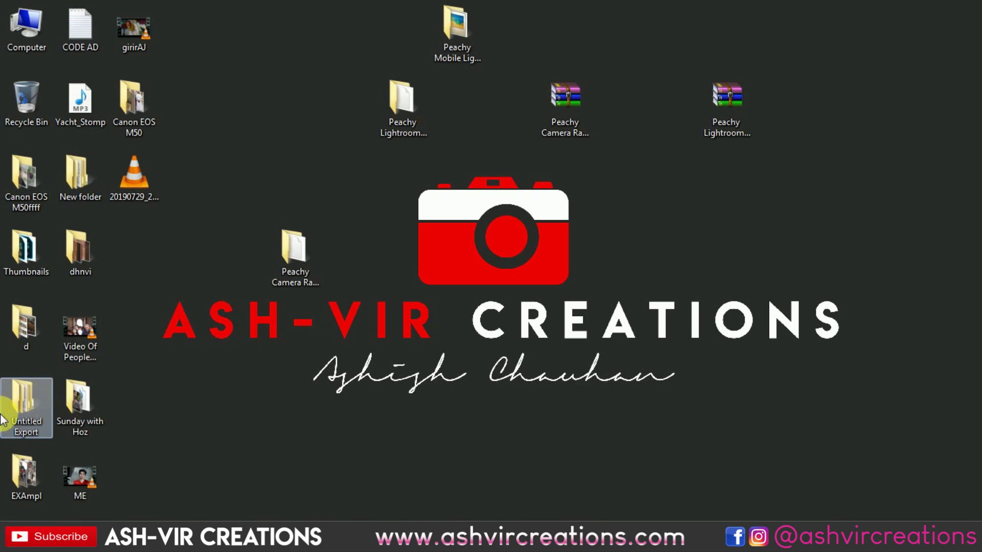
double_click(4, 478)
double_click(177, 100)
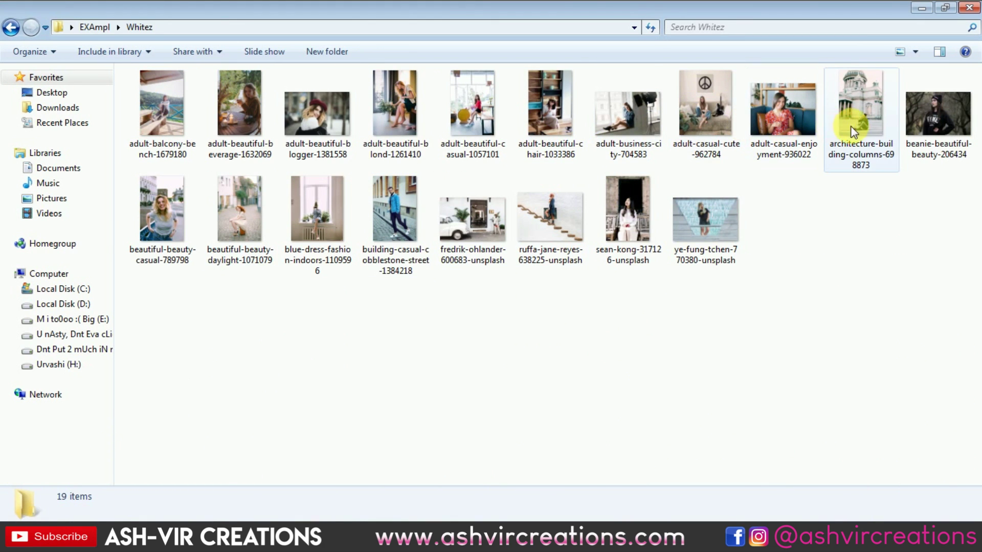
- Select the photos numbered 698873, 789798, 600683, 1071079, 1261410, 1057101, 962784 and 317126 and open them in Photoshop
click(862, 125)
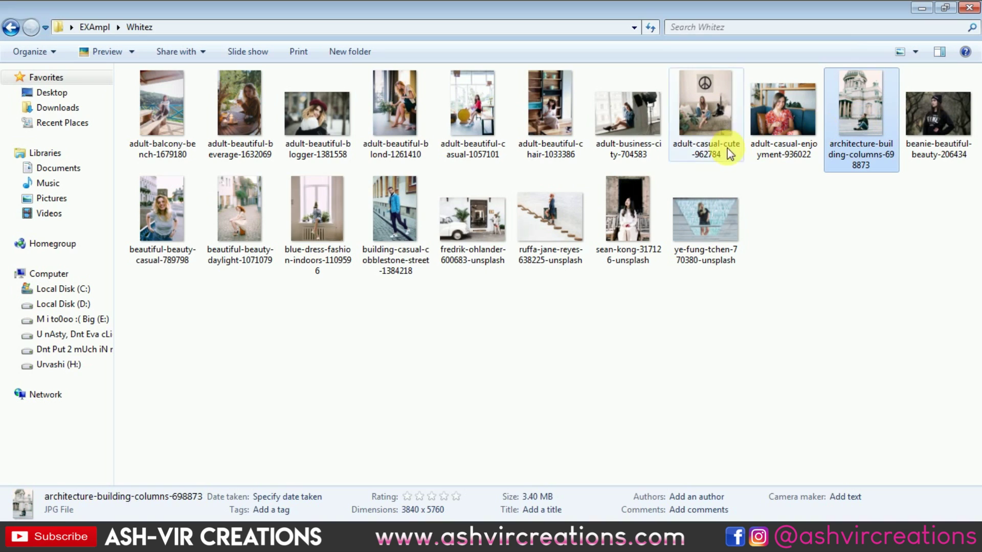
ctrl+click(176, 217)
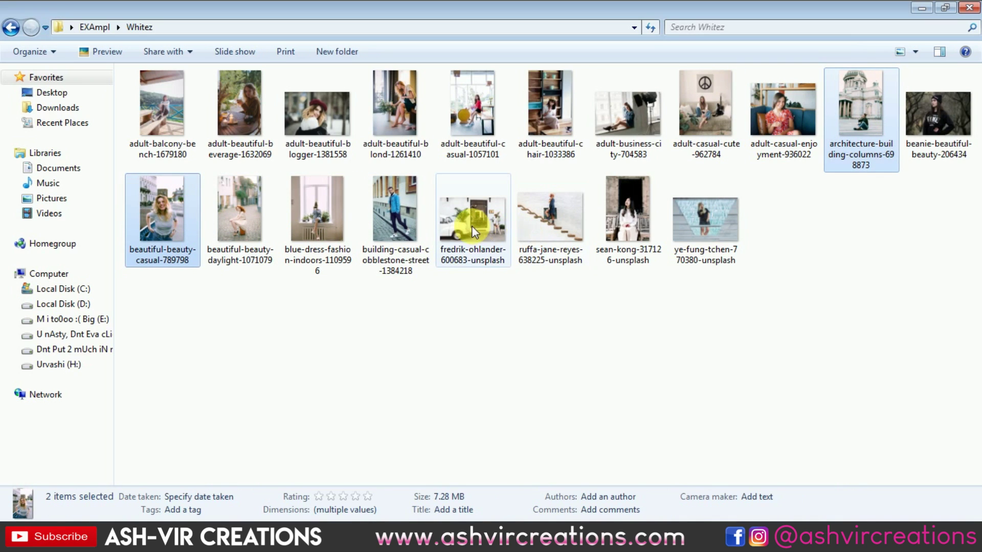
ctrl+click(470, 225)
ctrl+click(249, 210)
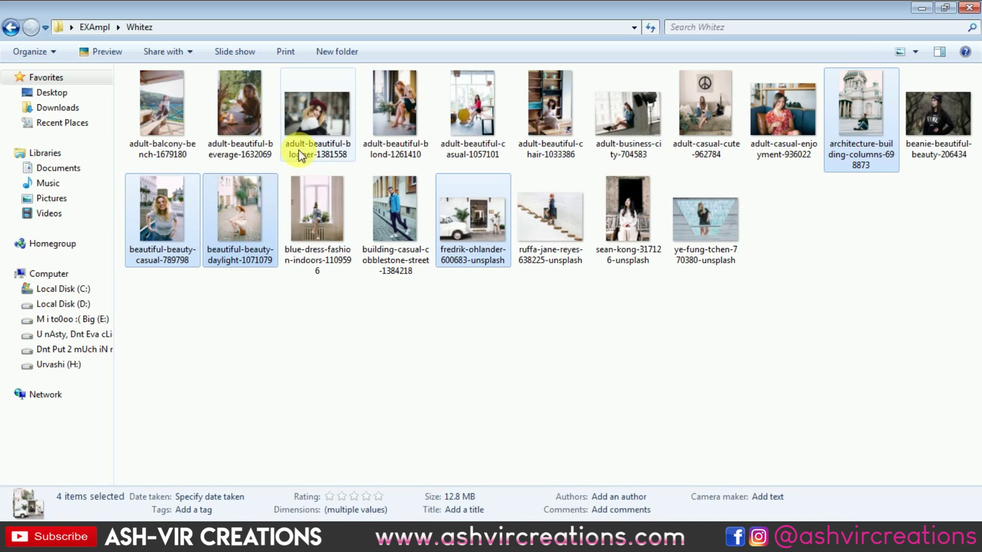
ctrl+click(398, 96)
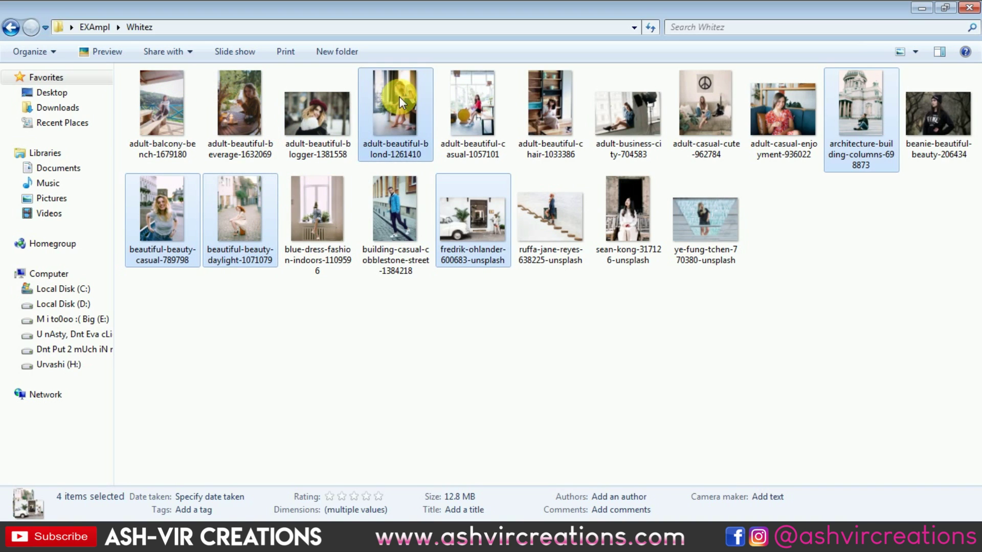
ctrl+click(470, 92)
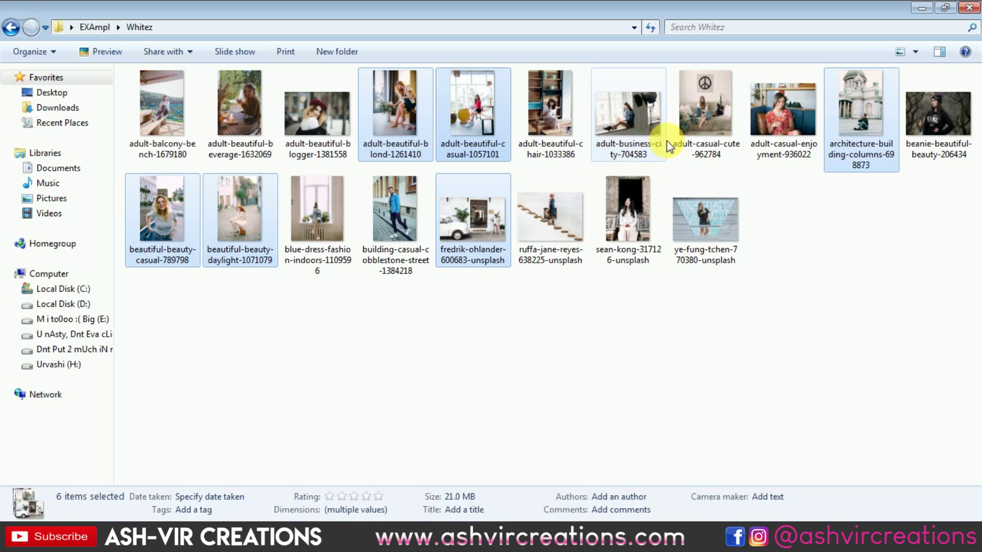
ctrl+click(724, 105)
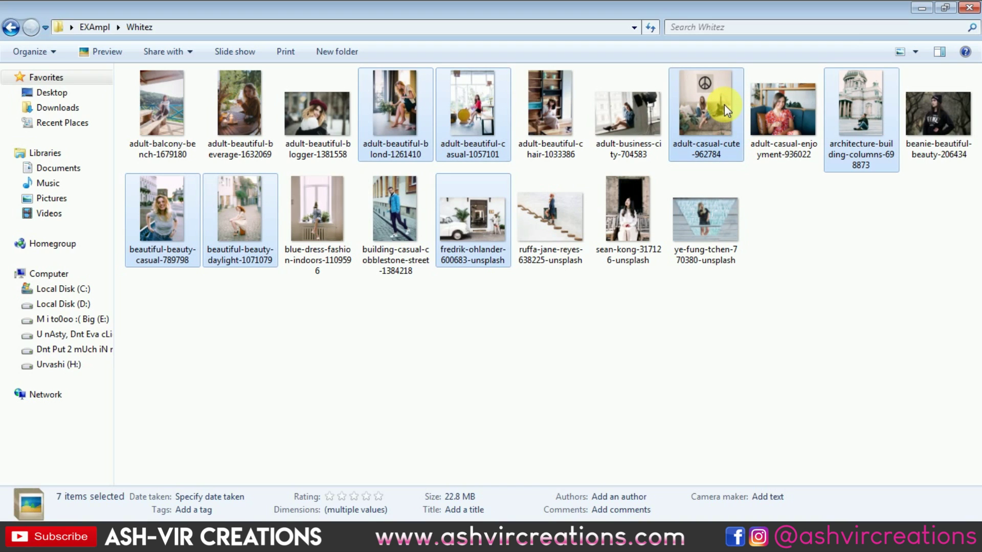
ctrl+click(629, 210)
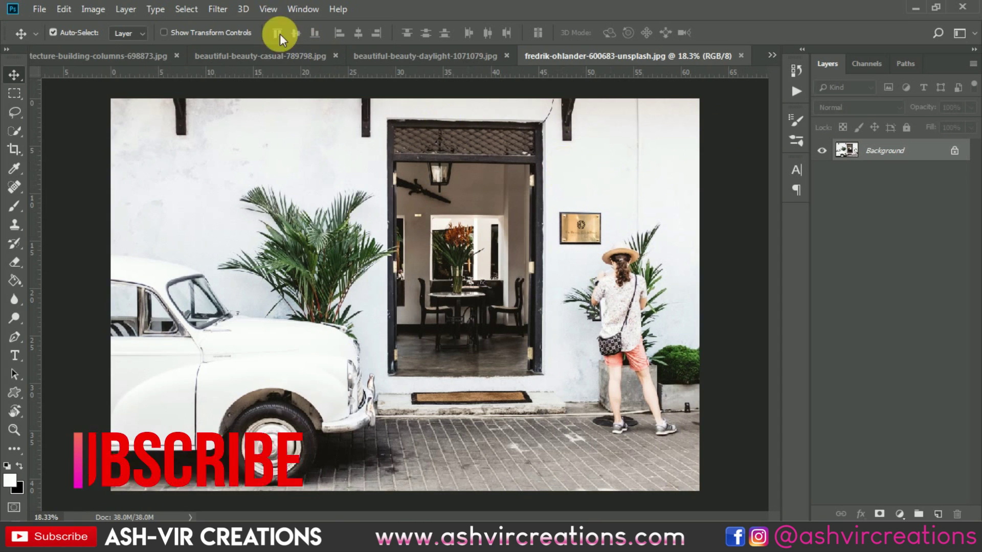
- Open the Camera Raw filter on the white car photo and choose the FP-Peachy PRESET AVC preset
click(218, 10)
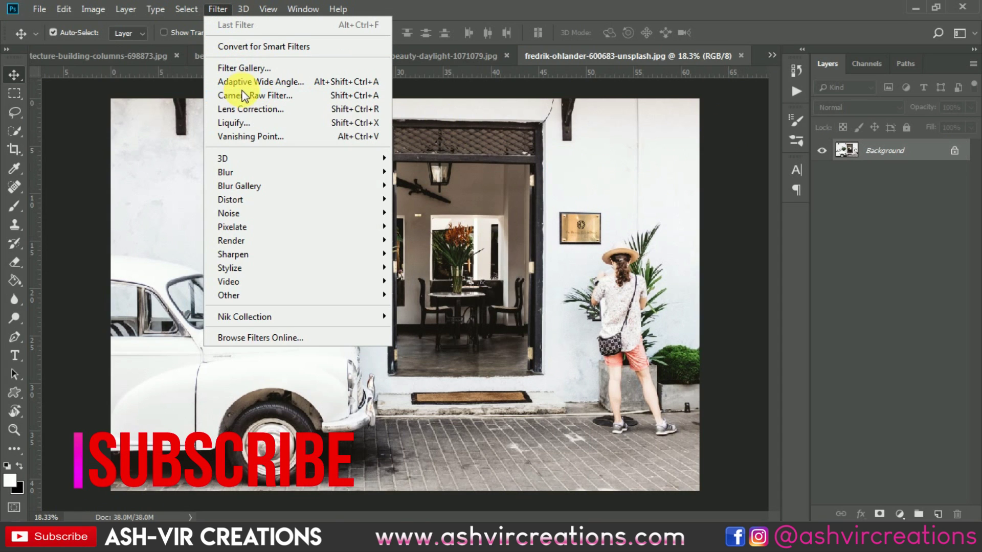
key(shift+ctrl+a)
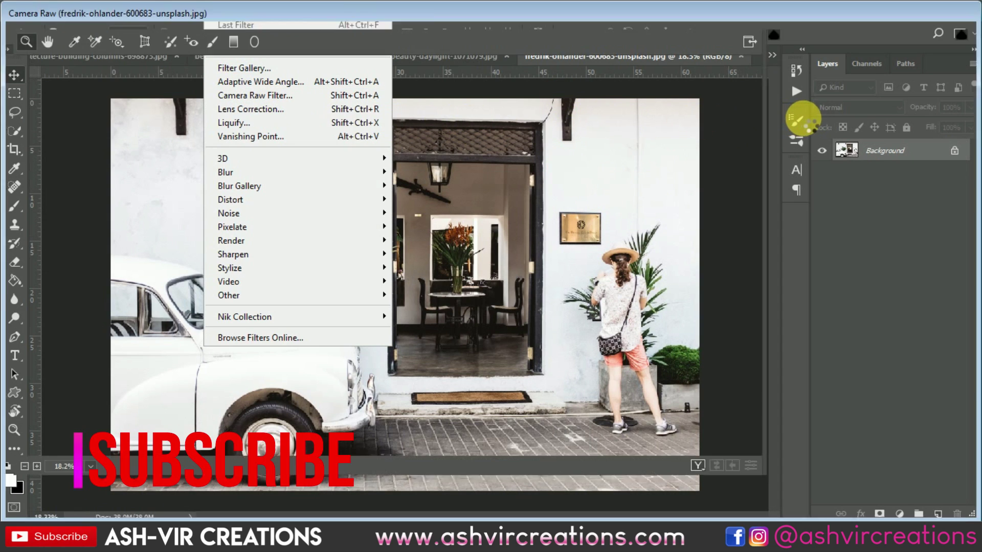
click(903, 156)
drag(964, 190, 978, 430)
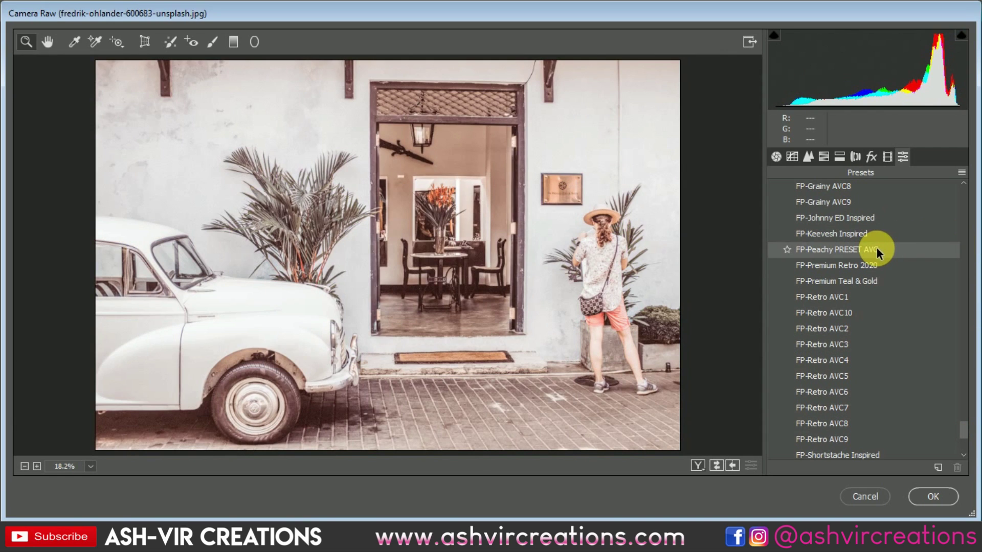
click(876, 248)
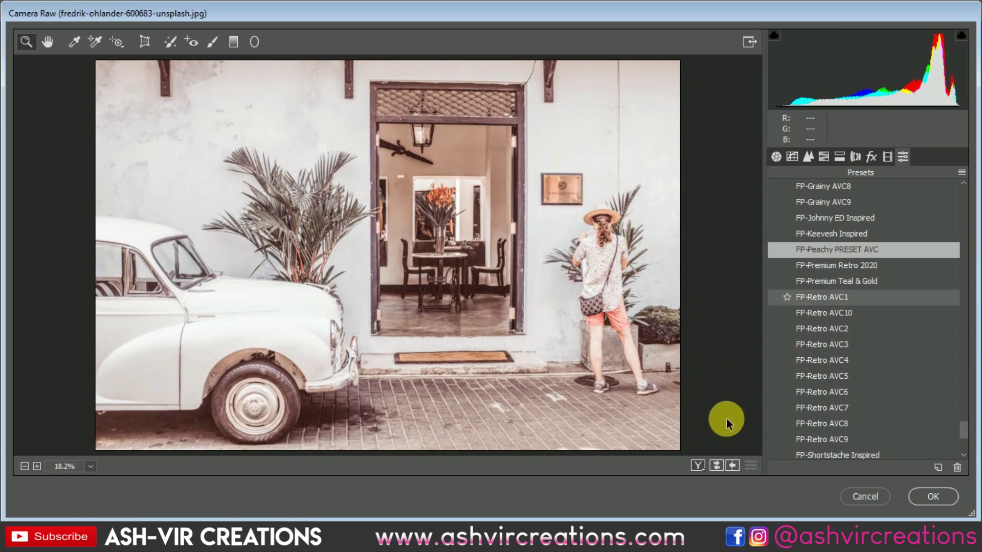
- Compare the white car photo side by side before and after the preset, and accept the Camera Raw filter
click(698, 465)
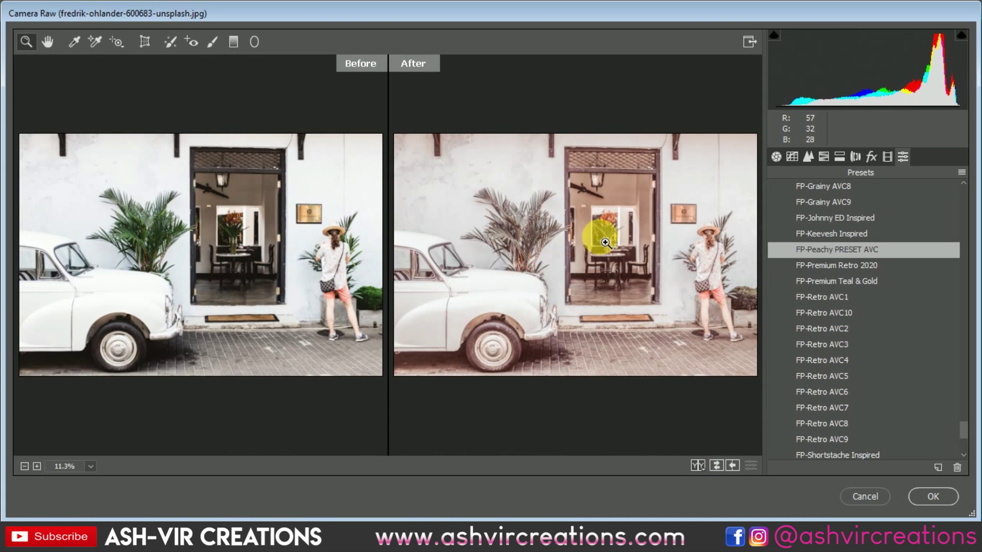
click(620, 305)
click(620, 305)
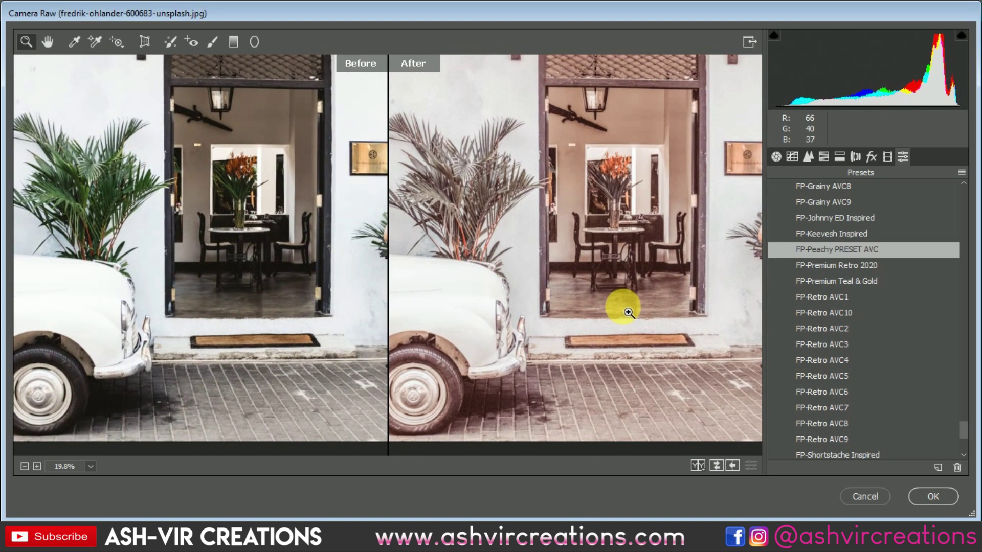
drag(624, 307, 574, 313)
click(951, 502)
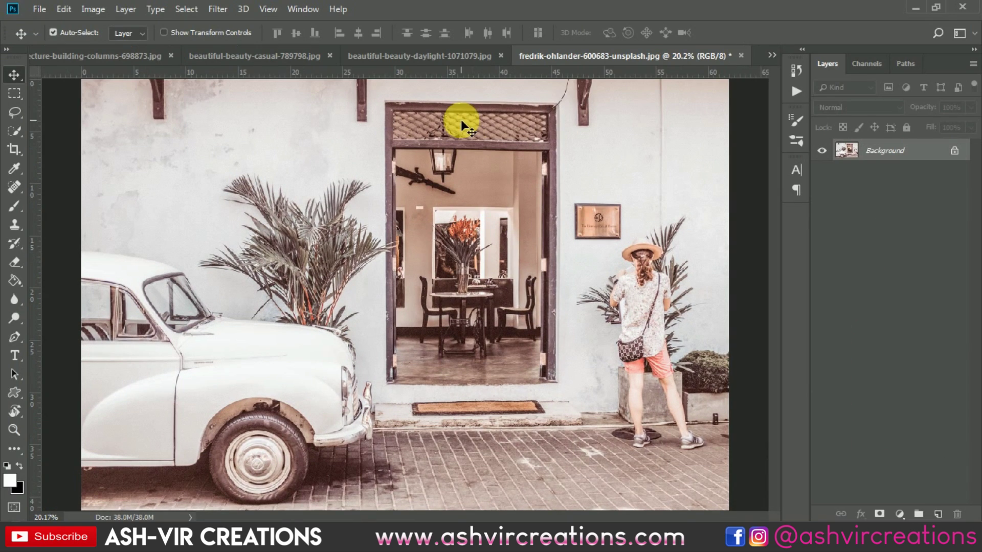
- Reapply the last Camera Raw filter to beautiful-beauty-daylight-1071079.jpg, and toggle the filter off and on to compare before and after
click(440, 56)
key(ctrl+0)
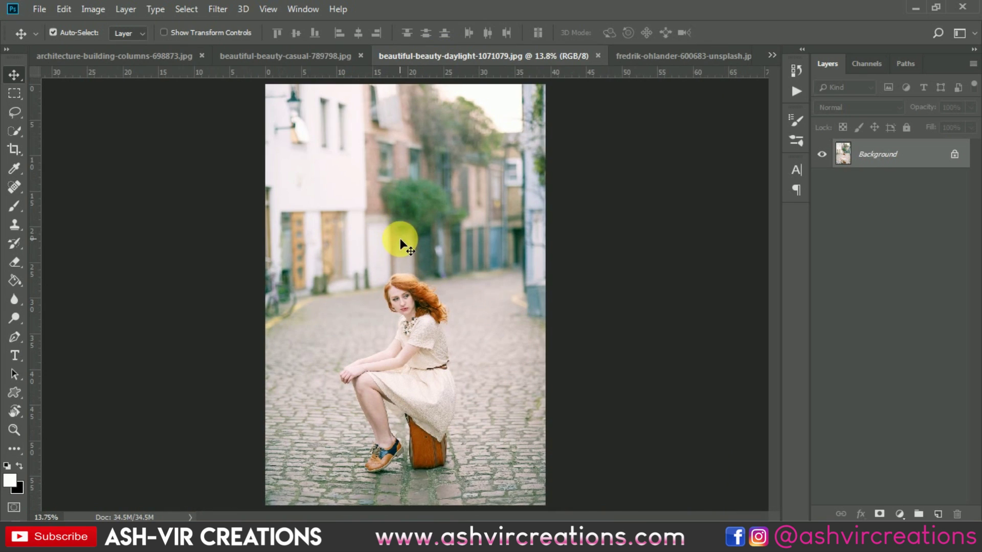
click(217, 9)
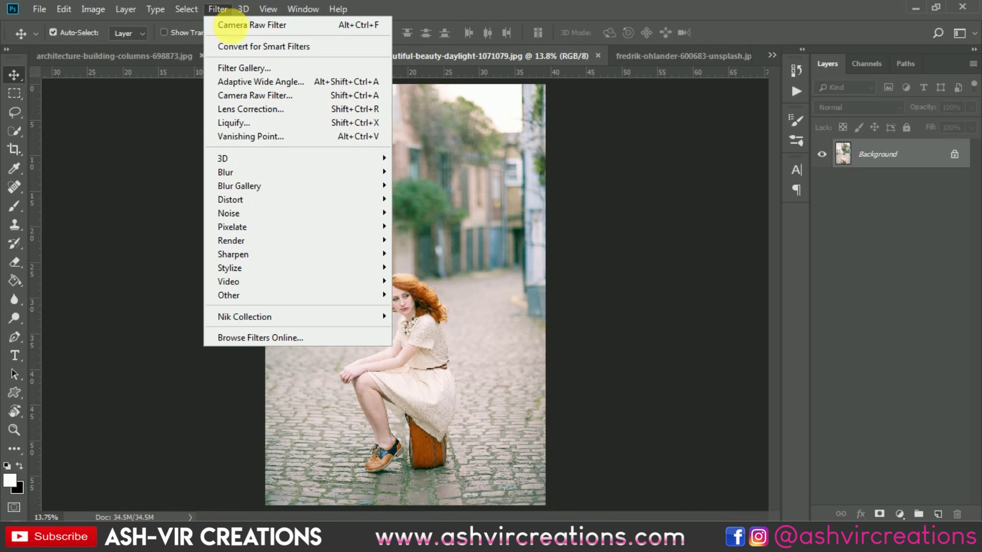
click(256, 26)
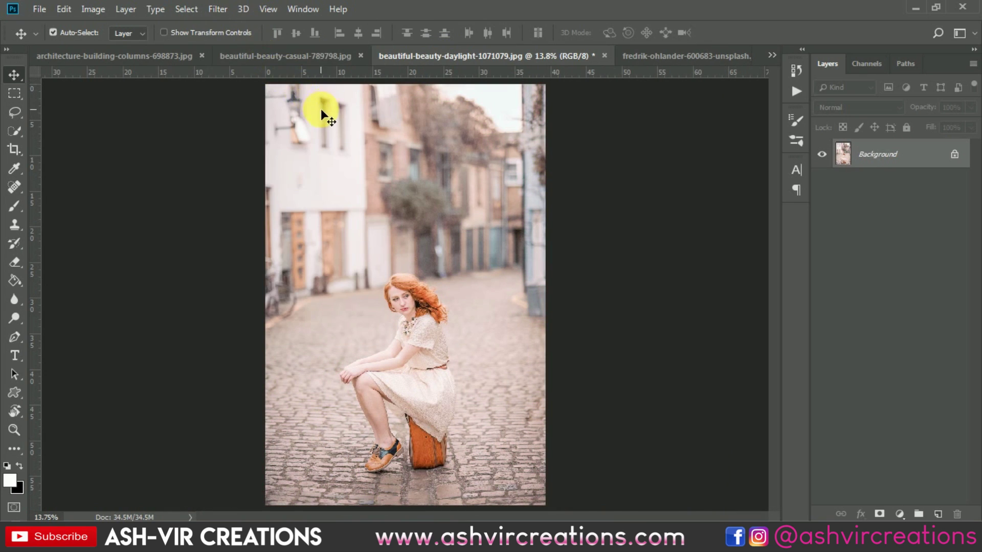
key(ctrl+z)
key(ctrl+z)
key(ctrl+z)
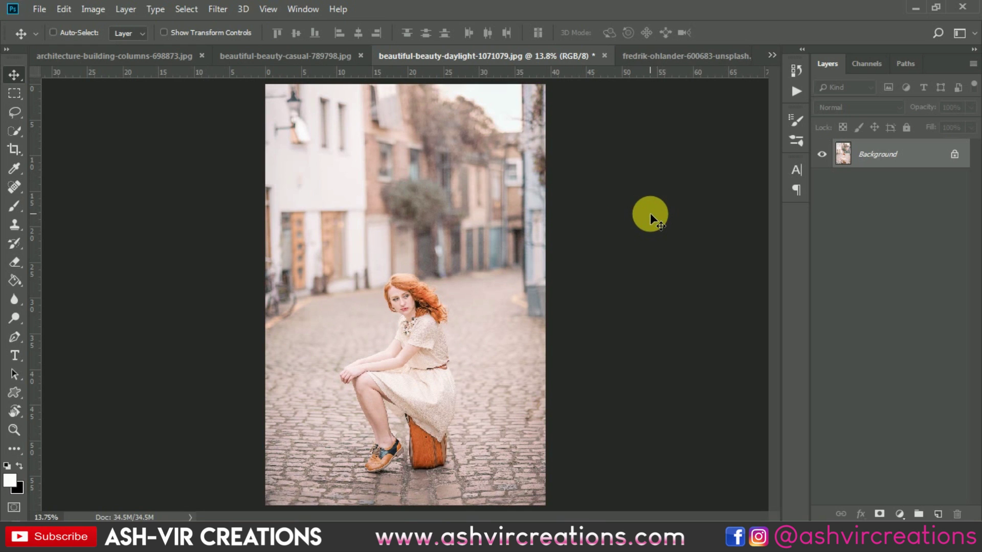
- Reapply the last Camera Raw filter to beautiful-beauty-casual-789798.jpg, toggle it repeatedly to compare, and leave it undone
click(320, 53)
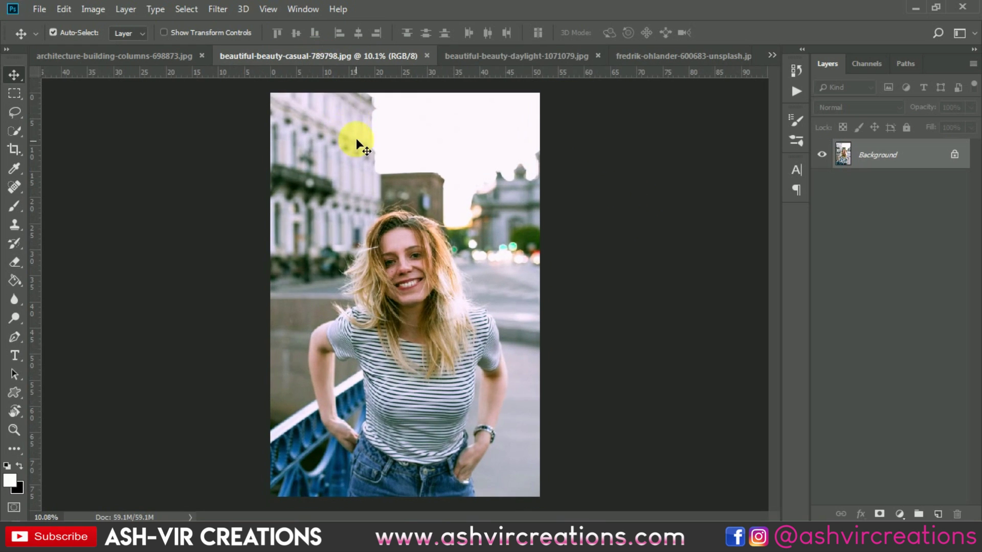
click(220, 11)
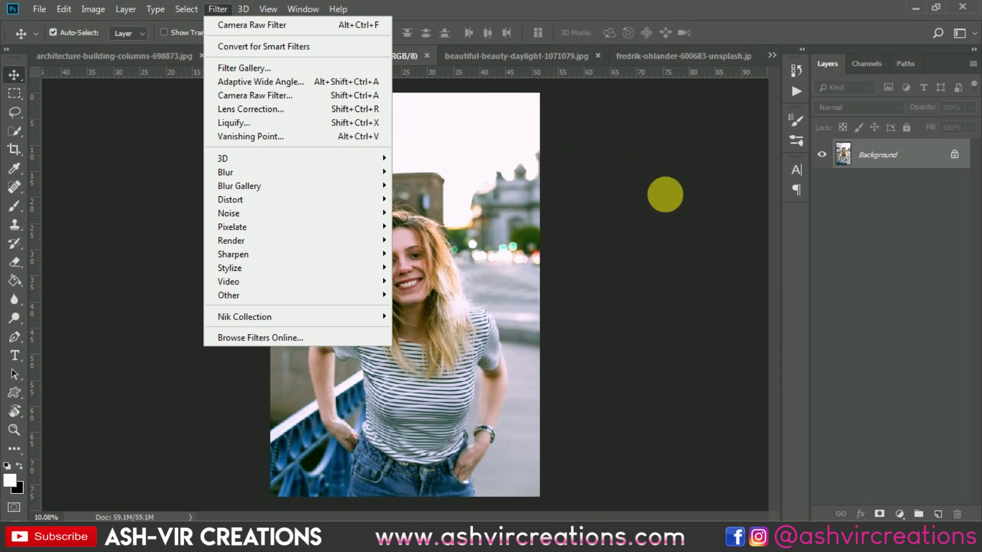
key(ctrl+z)
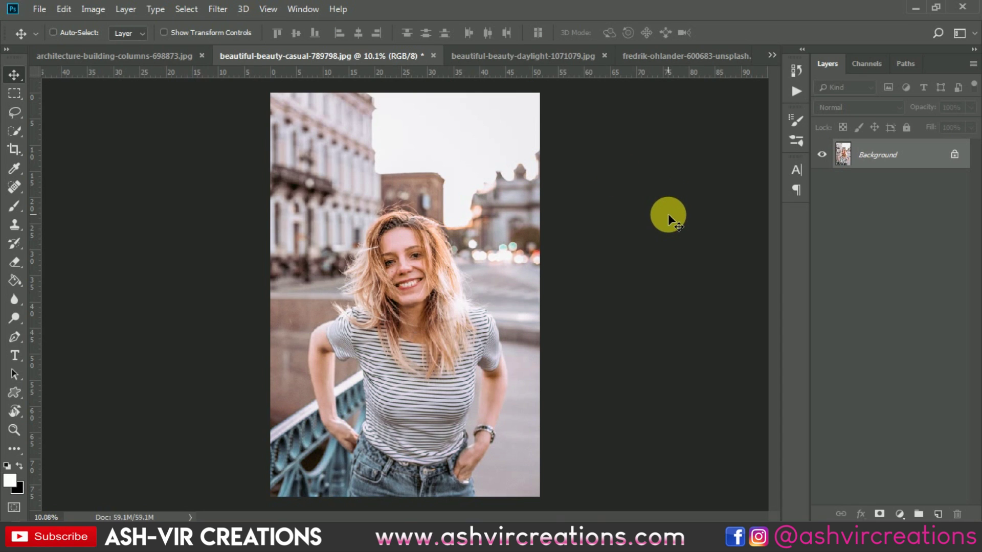
key(ctrl+z)
key(ctrl+z)
key(ctrl+z)
key(ctrl+z)
key(ctrl+z)
key(ctrl+z)
key(ctrl+z)
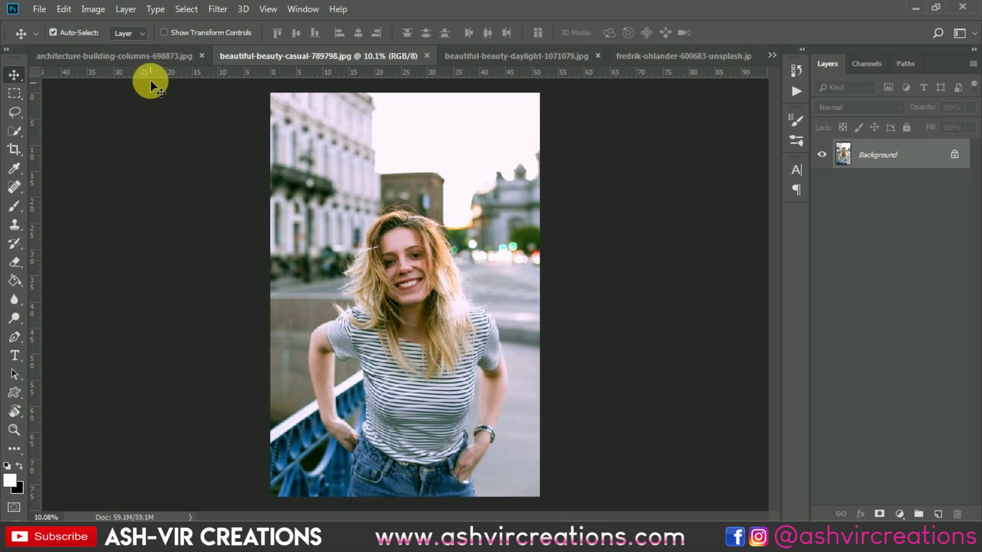
- Try the last Camera Raw filter on architecture-building-columns-698873.jpg and compare it with the original
click(150, 62)
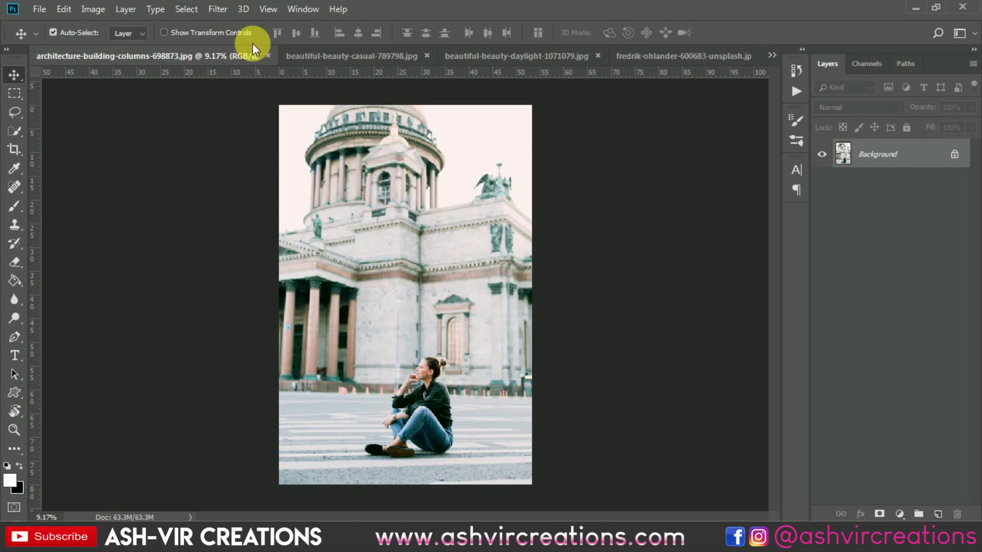
click(226, 9)
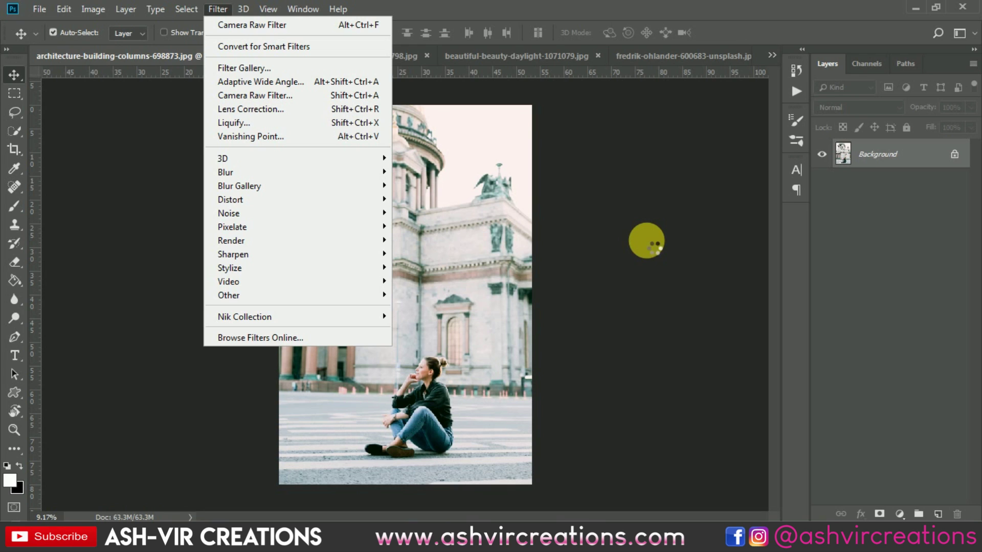
key(alt+ctrl+f)
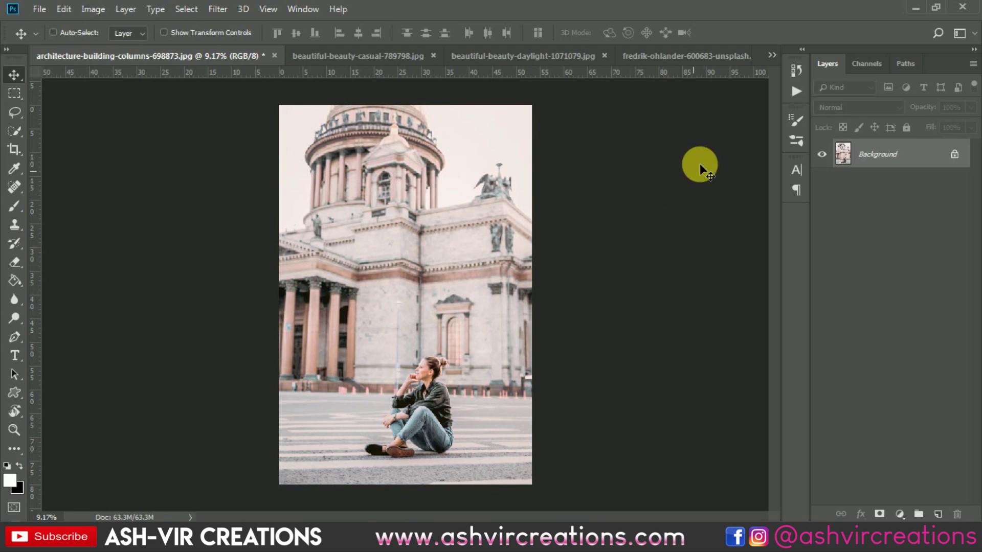
- Try the last Camera Raw filter on adult-casual-cute-962784.jpg, compare before and after with the photo fitted on screen, and leave it undone
click(773, 55)
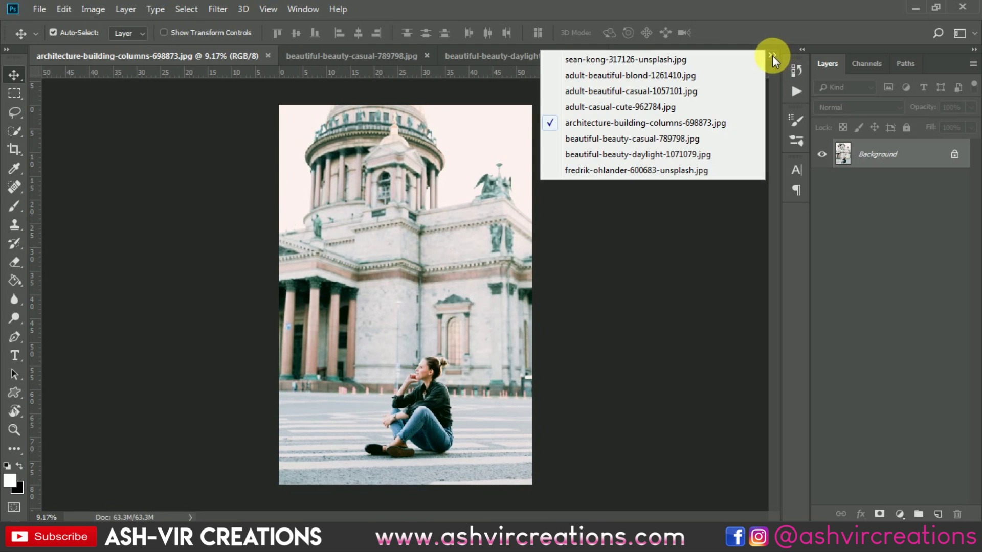
click(717, 106)
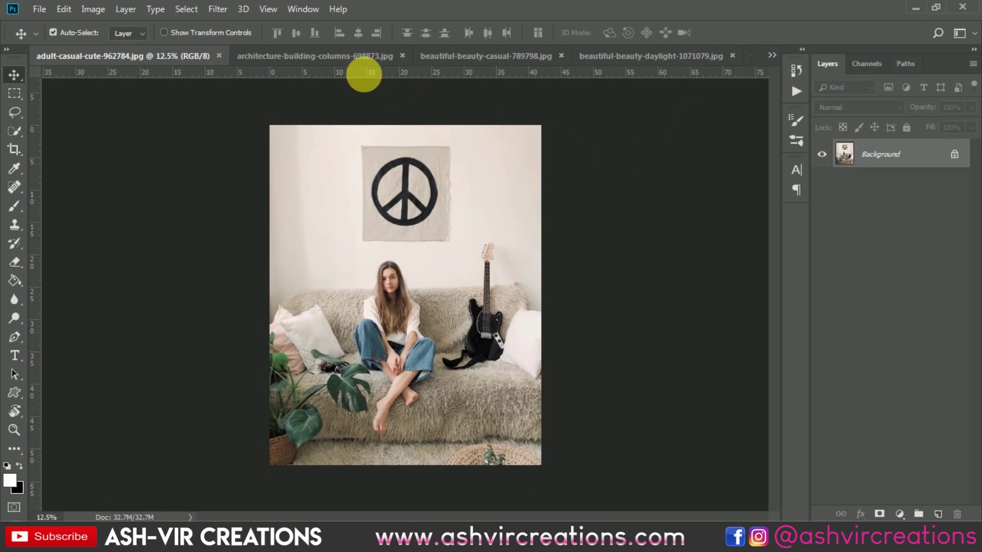
click(228, 10)
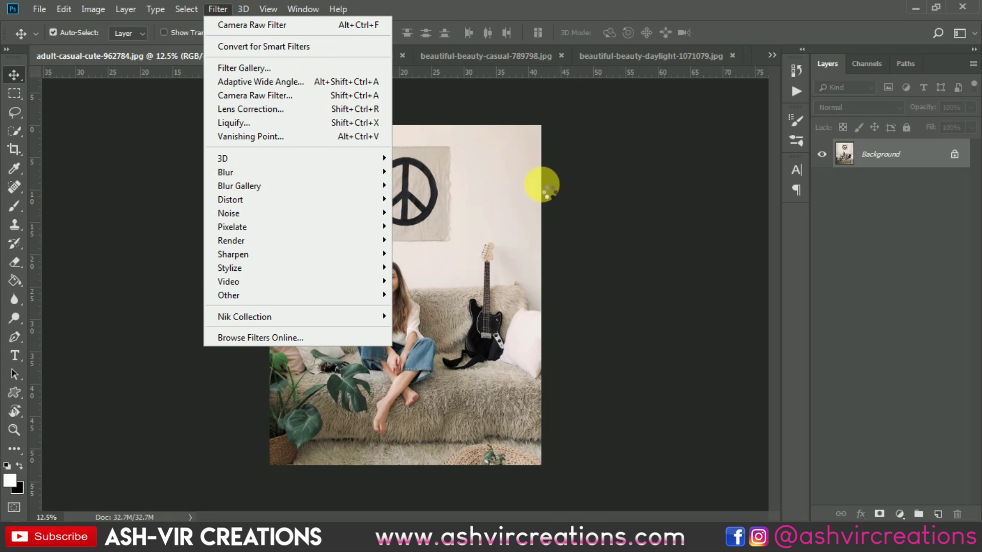
click(542, 184)
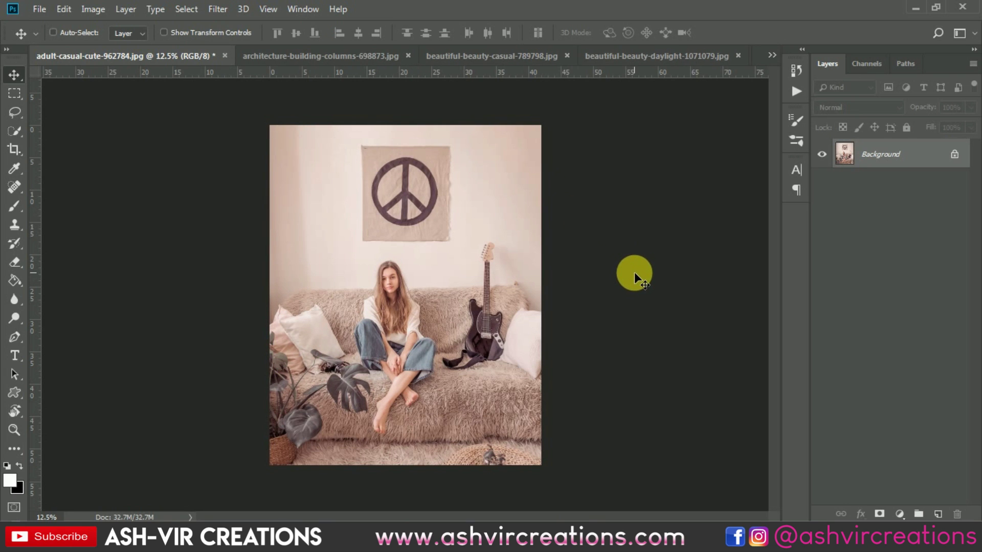
key(ctrl+0)
key(ctrl+z)
key(ctrl+z)
key(ctrl+z)
key(ctrl+z)
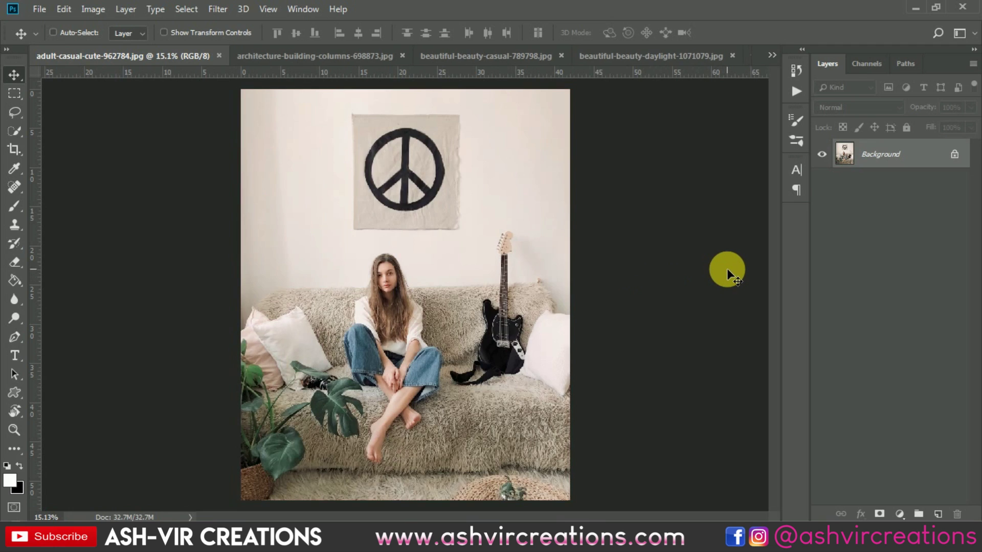
key(ctrl+z)
key(ctrl+z)
key(ctrl+z)
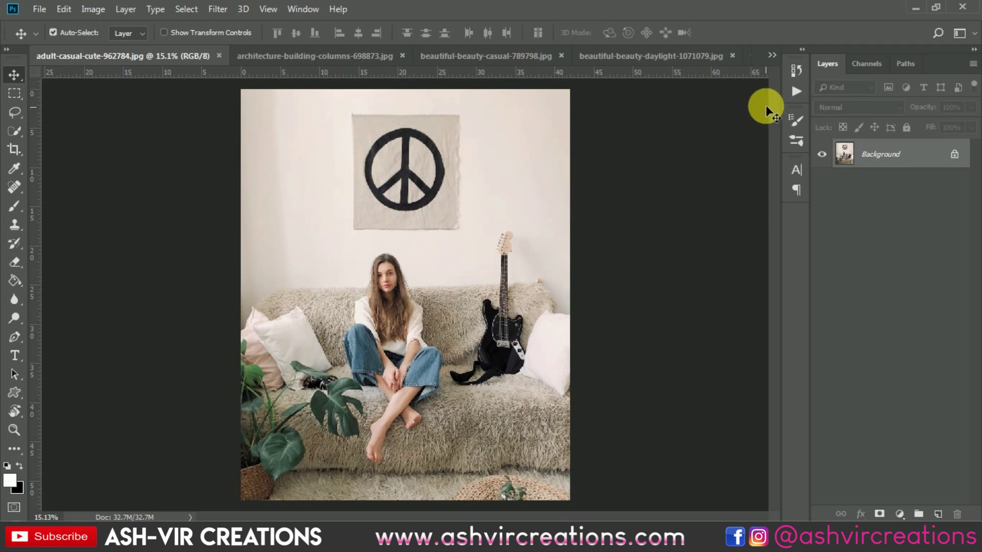
- Reapply the last Camera Raw filter to adult-beautiful-casual-1057101.jpg, and toggle it to compare before and after
click(772, 57)
click(704, 89)
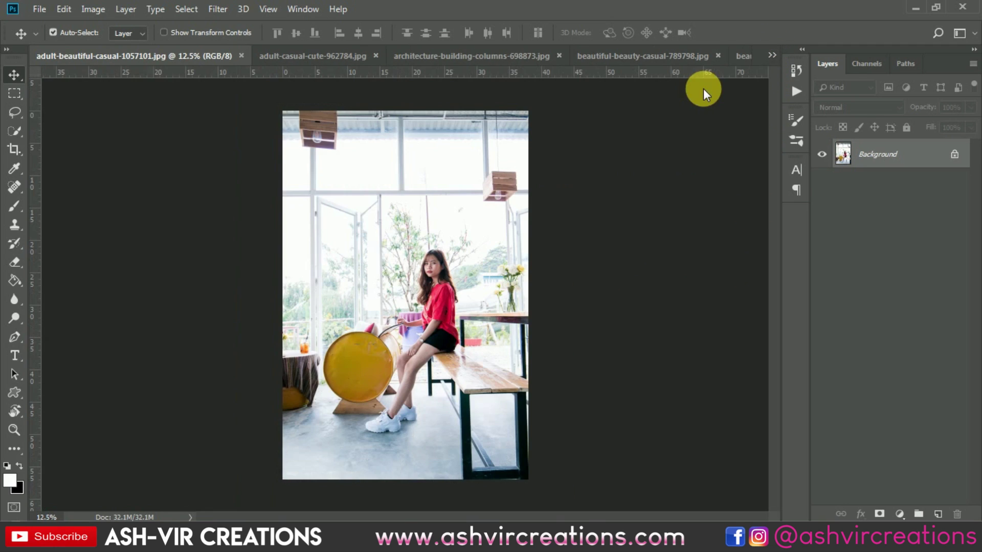
click(215, 8)
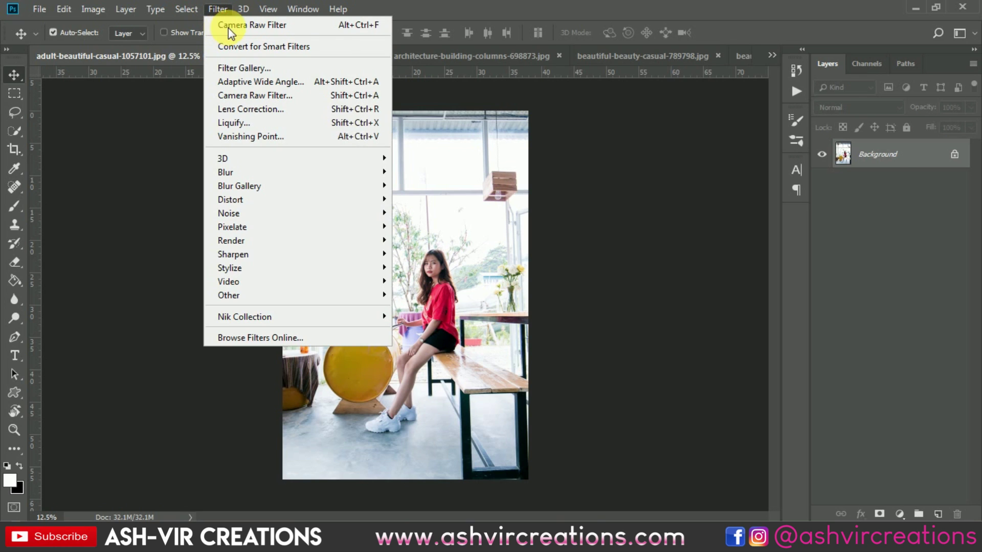
key(ctrl+z)
key(ctrl+z)
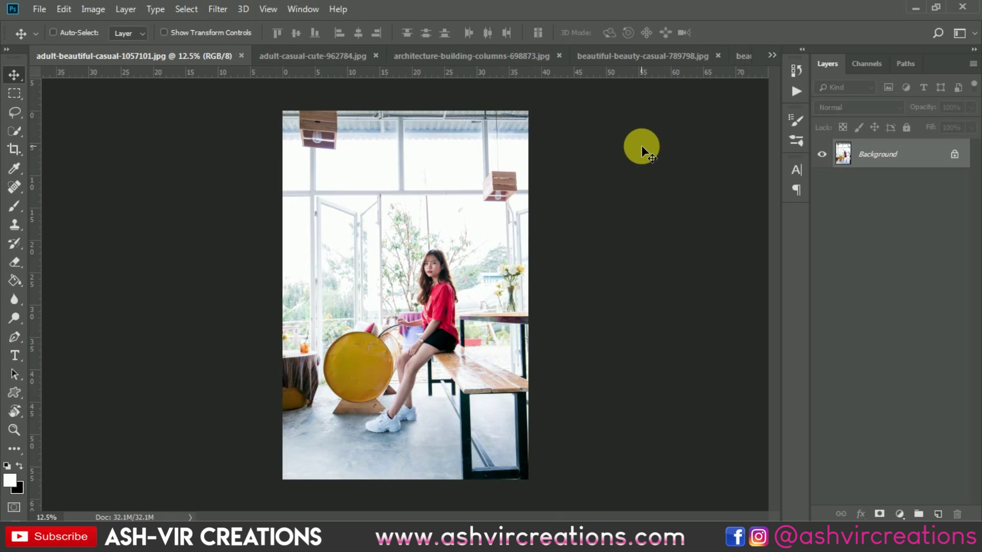
key(ctrl+z)
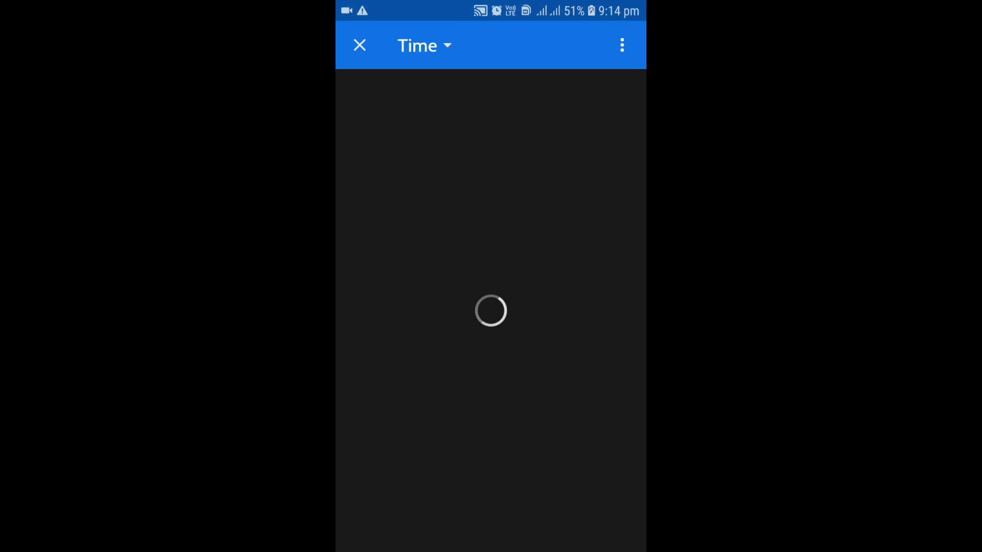
- In Lightroom mobile, limit the import list to Raws by excluding JPGs / PNGs
click(621, 45)
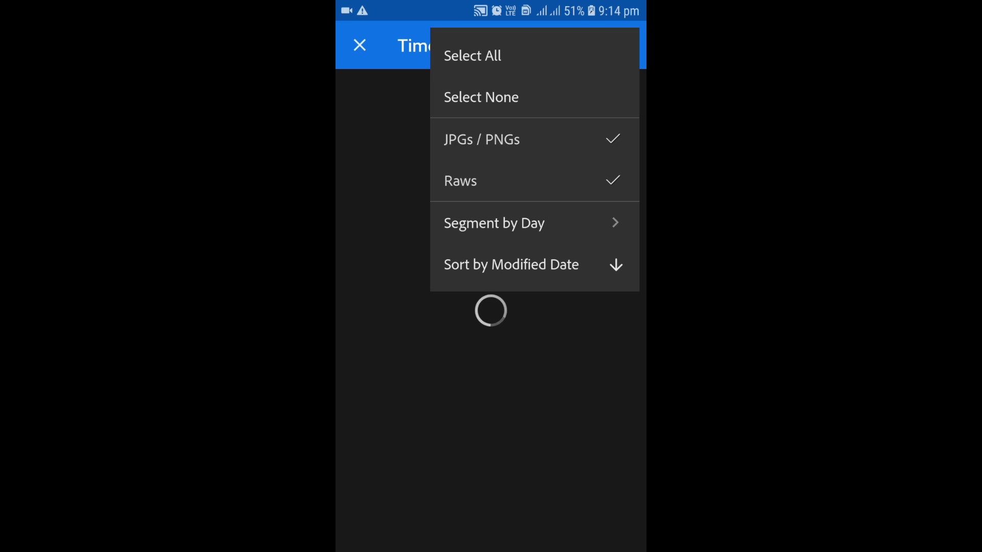
click(574, 138)
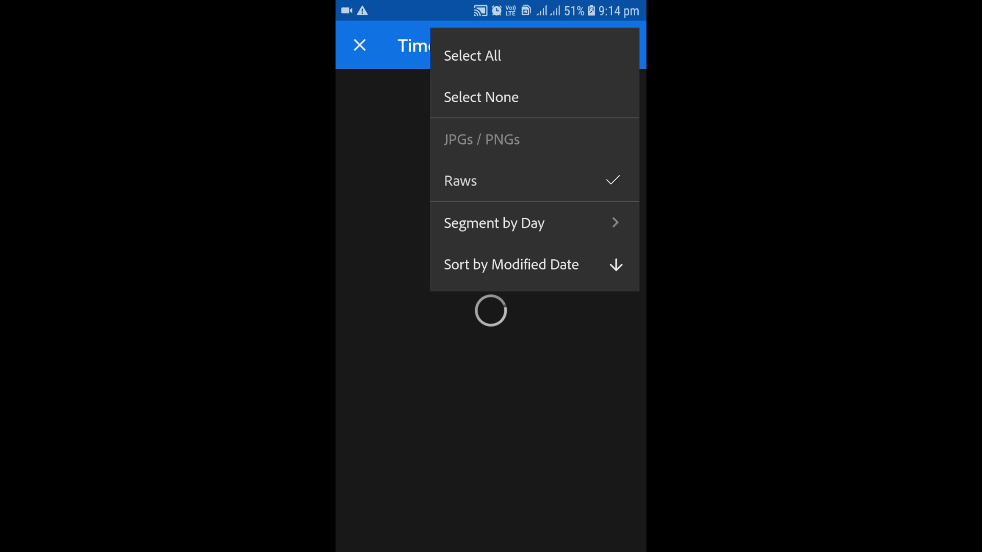
key(Escape)
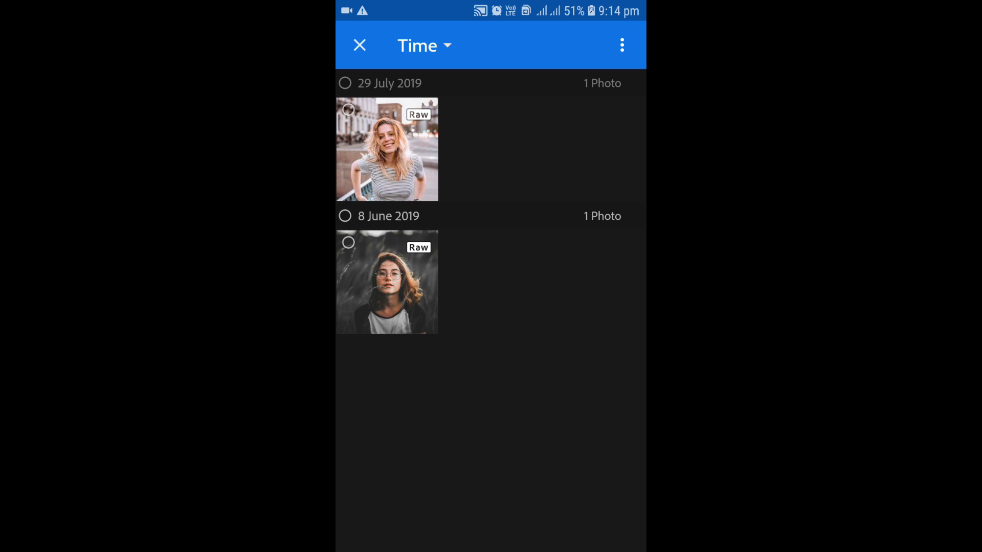
- Select the raw photo dated 29 July 2019 and add it to the Lightroom library
click(387, 149)
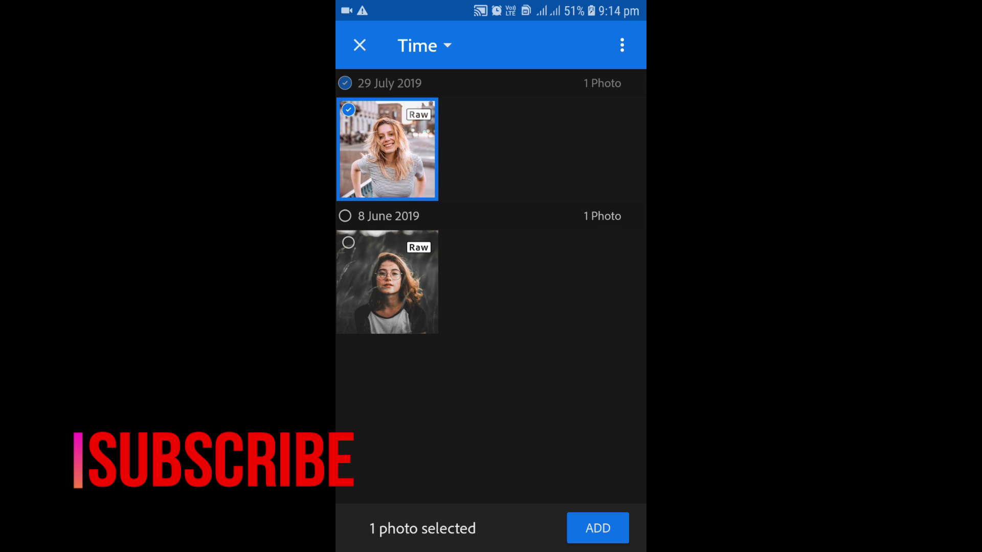
click(597, 528)
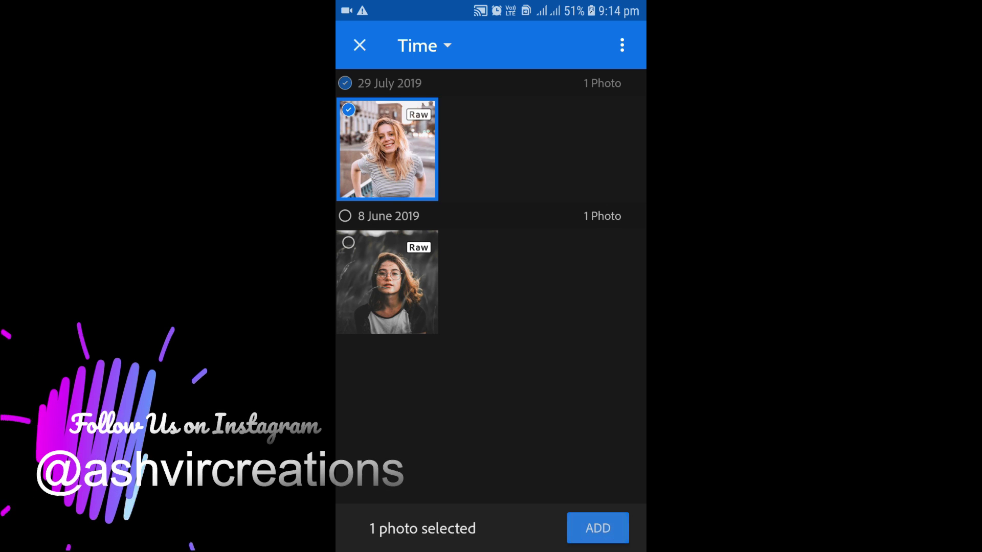
click(535, 111)
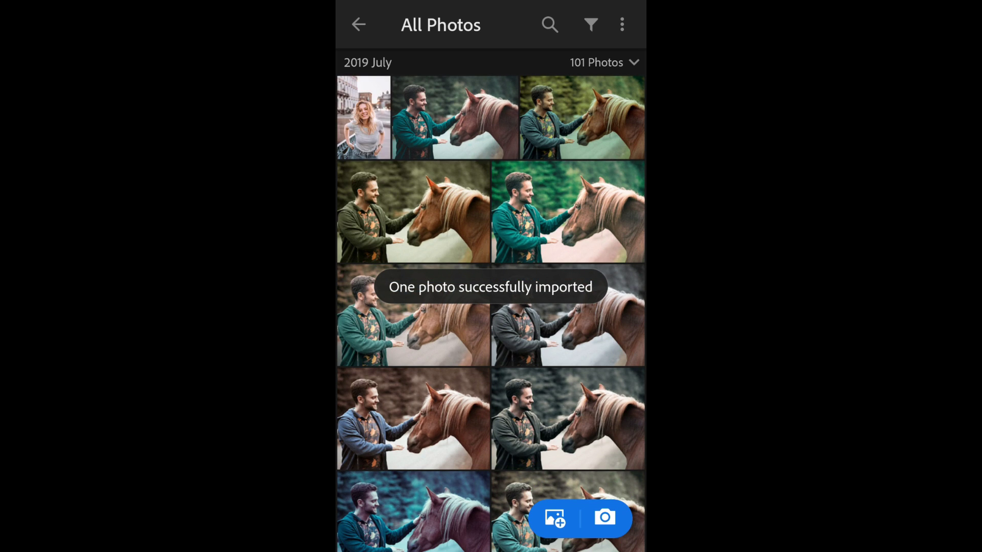
- Open the newly imported photo of the woman in the striped shirt and copy its edit settings
click(364, 118)
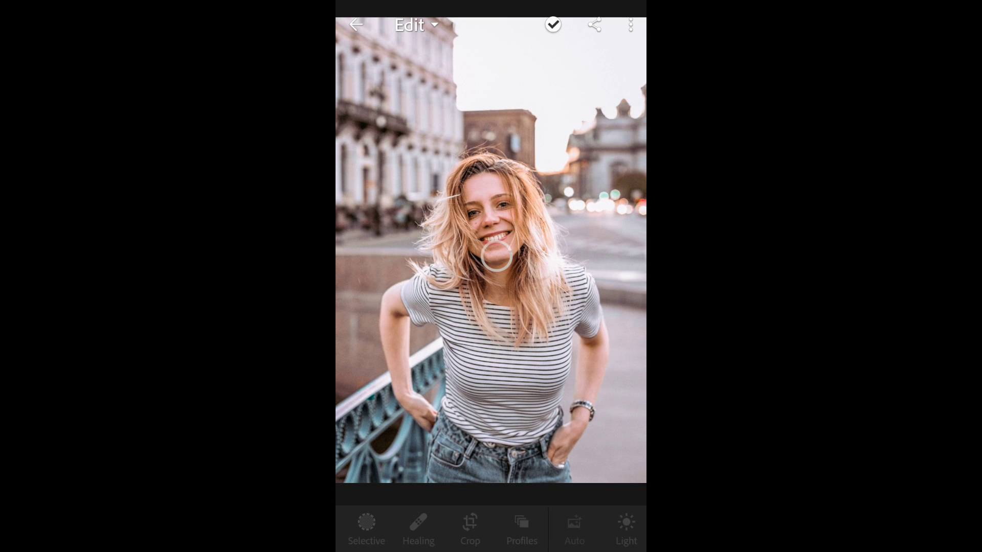
click(630, 25)
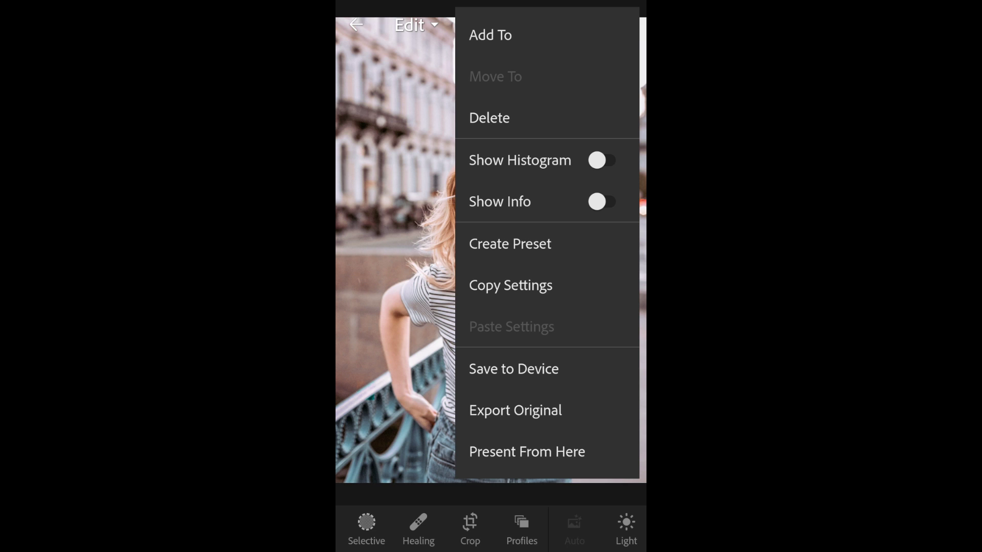
click(510, 285)
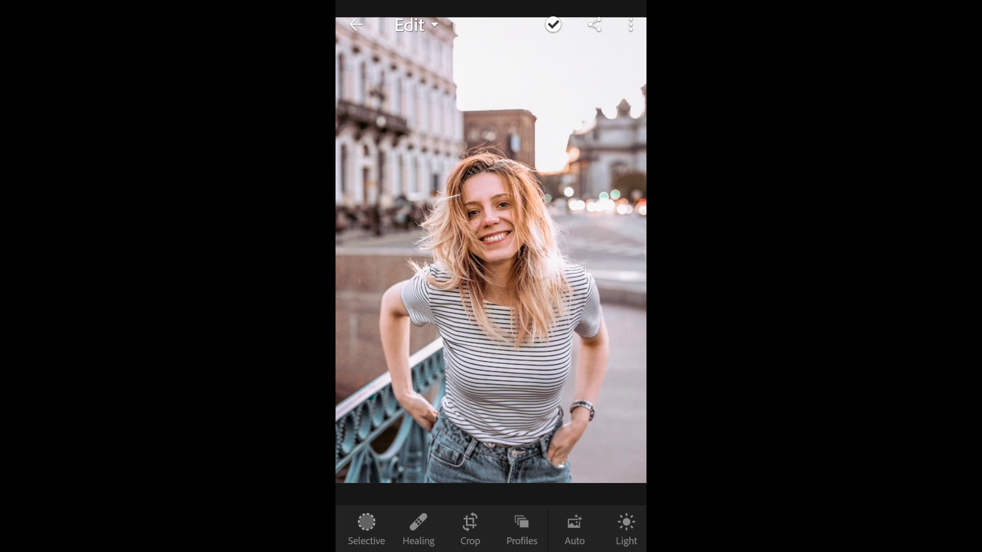
click(618, 530)
- Return to All Photos and open the photo of the red-haired woman in the denim jacket for editing
click(358, 24)
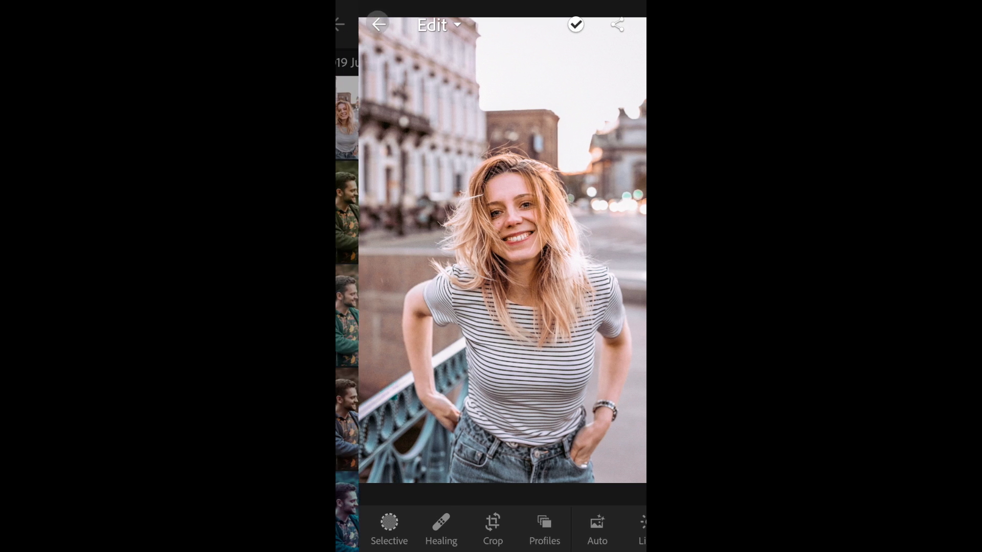
scroll(491, 314, down, 6)
scroll(491, 314, down, 15)
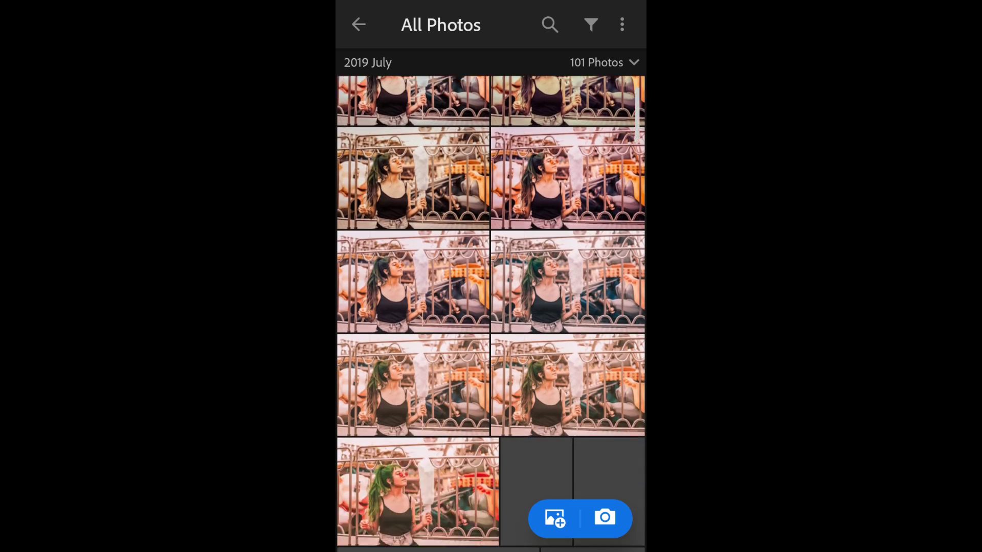
scroll(491, 307, down, 5)
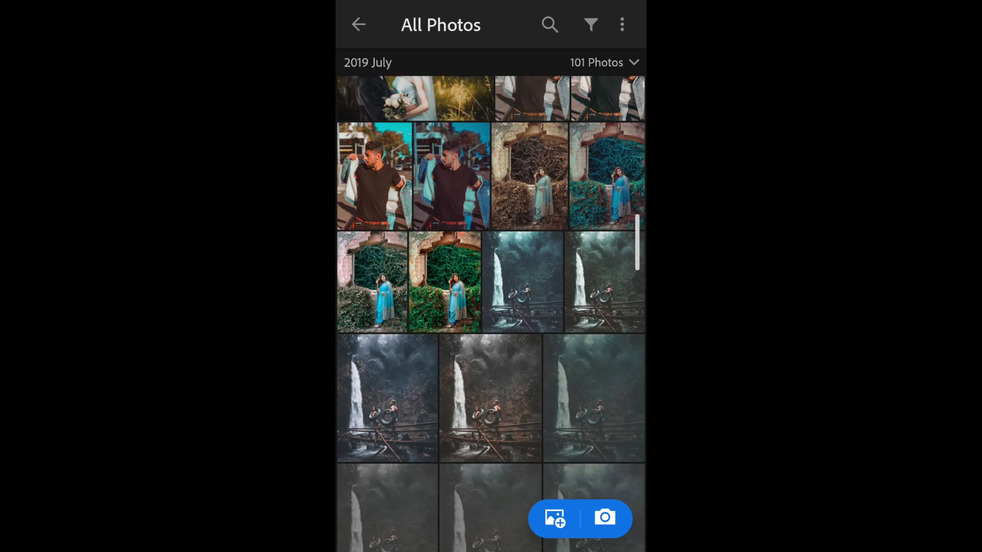
scroll(490, 307, down, 2)
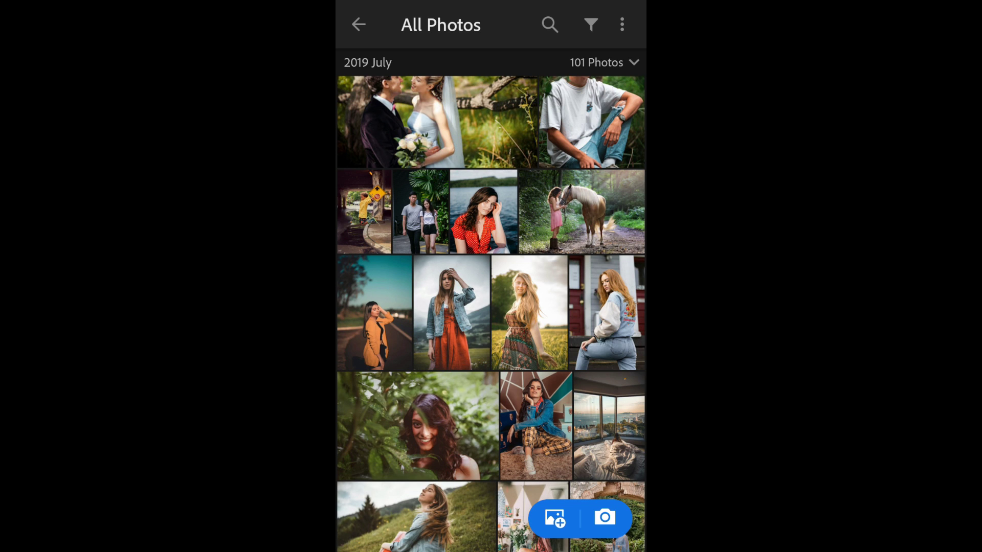
click(606, 313)
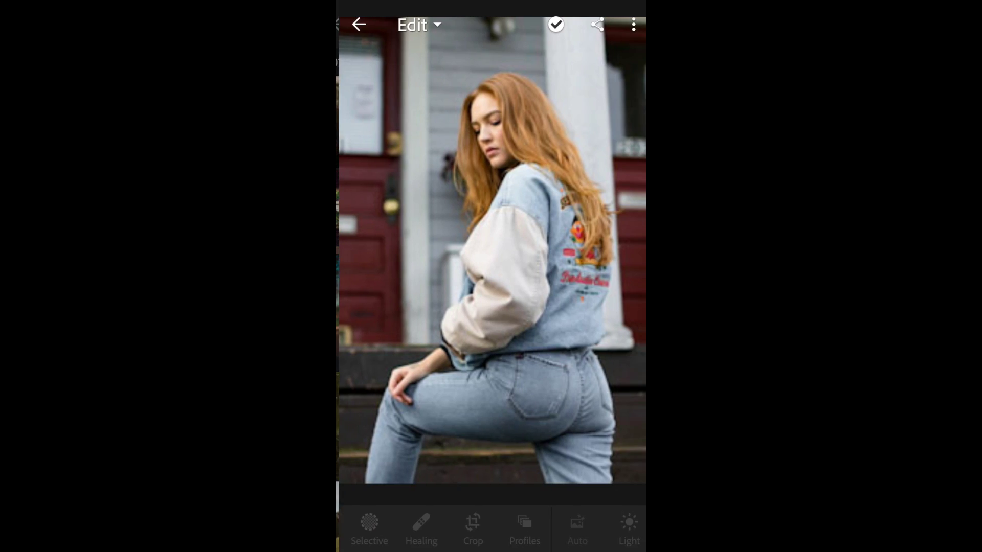
- Paste the copied edit settings onto the red-haired woman's photo, compare before and after, then undo the paste and return to All Photos
click(630, 24)
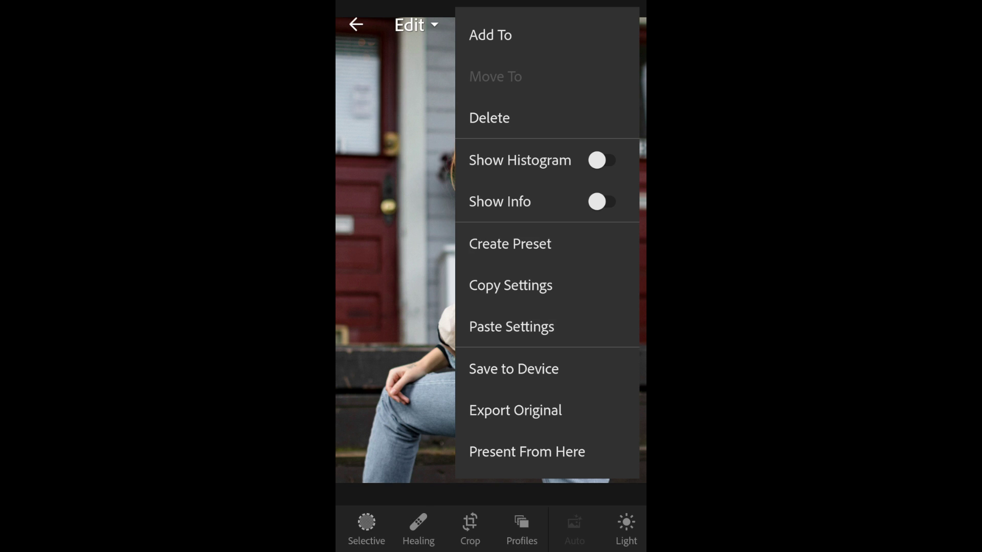
click(510, 327)
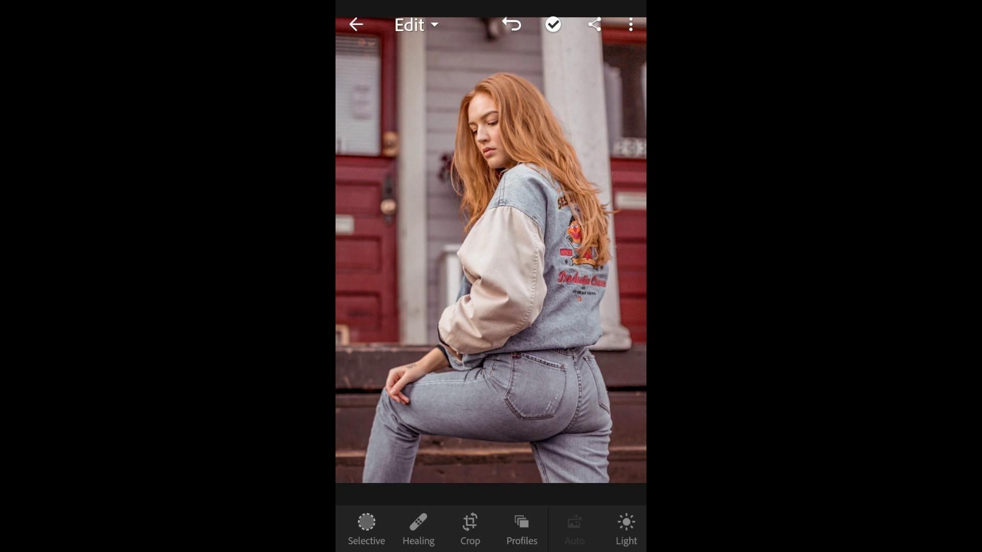
key(ctrl+z)
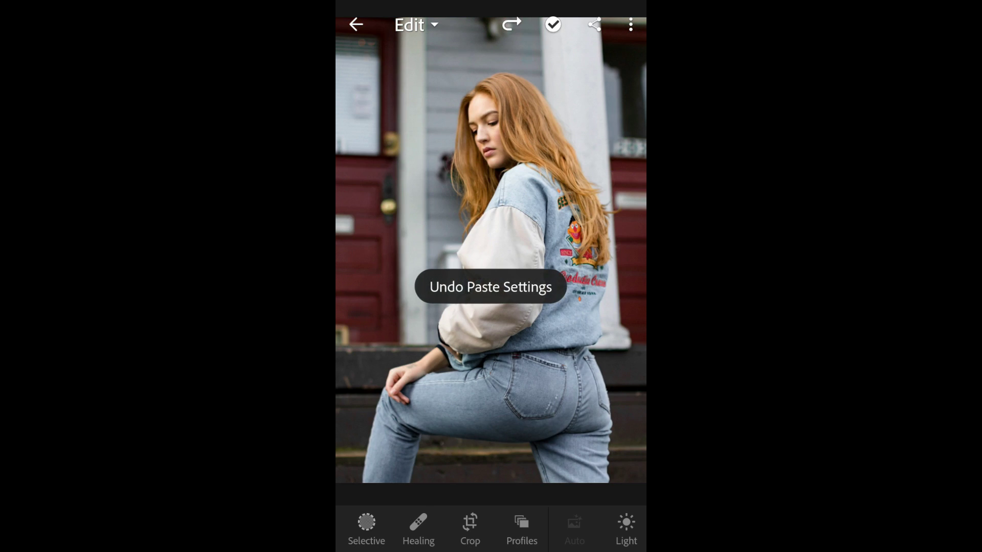
key(ctrl+shift+z)
key(ctrl+z)
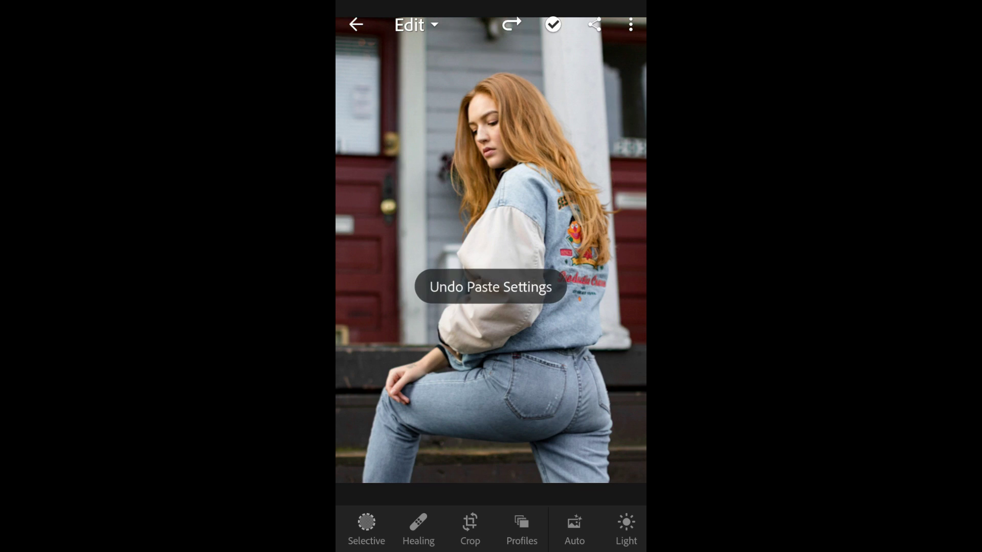
click(356, 24)
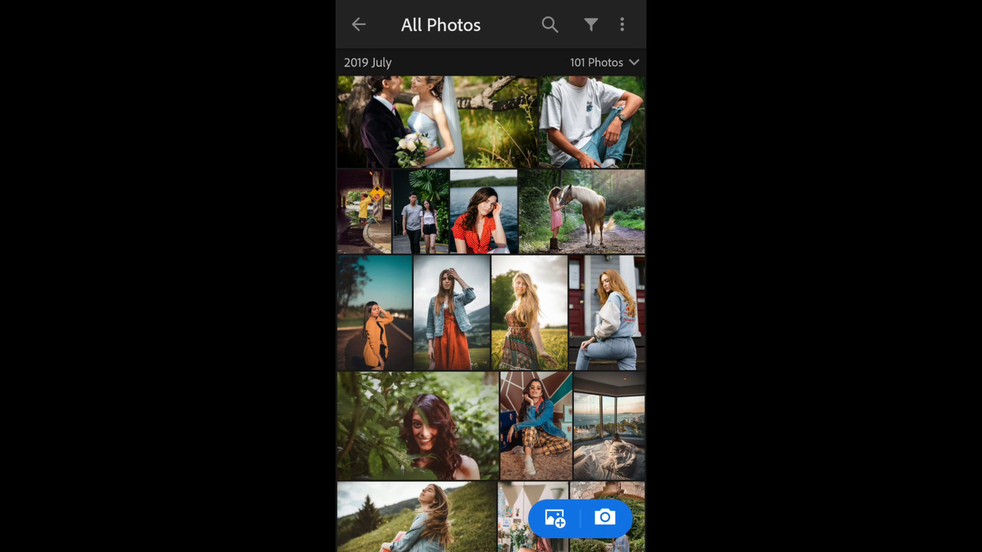
- Try the copied edit settings on the photo of the woman in the orange dress and denim jacket, comparing before and after, then undo them
click(451, 313)
click(630, 24)
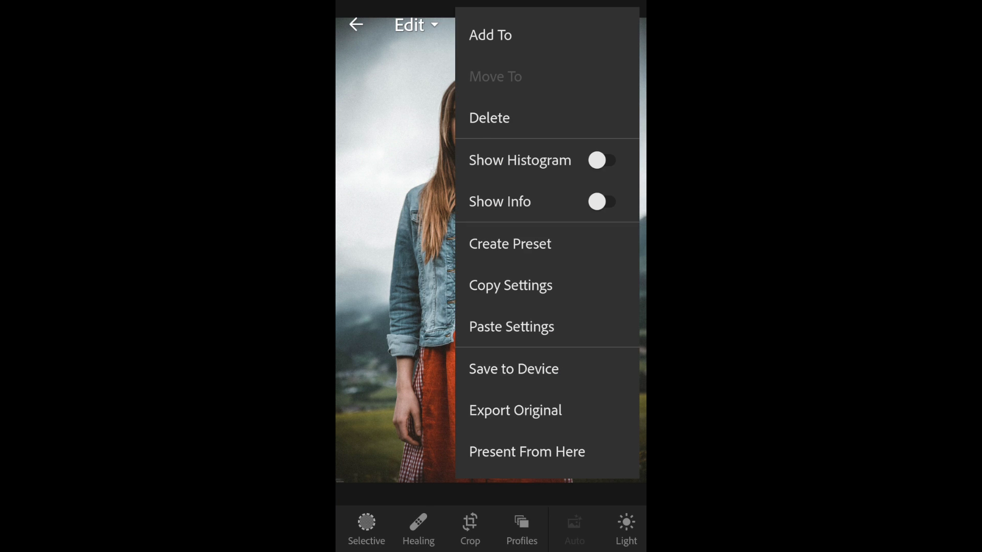
click(511, 327)
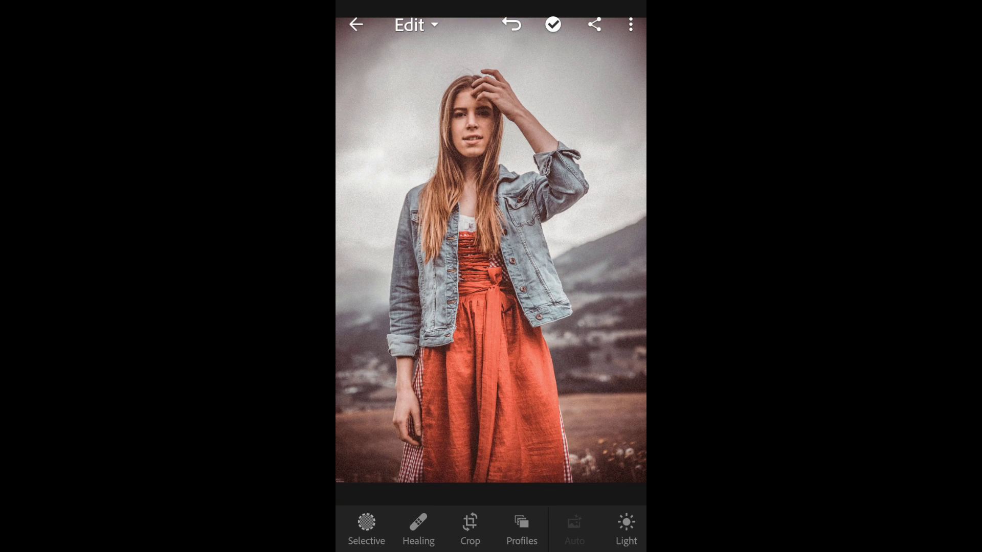
click(511, 24)
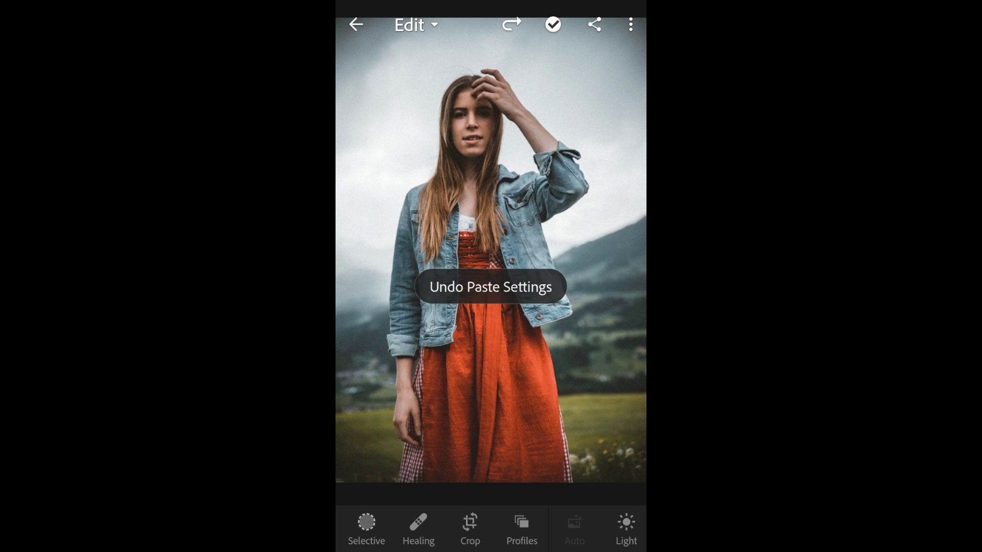
click(511, 24)
click(511, 24)
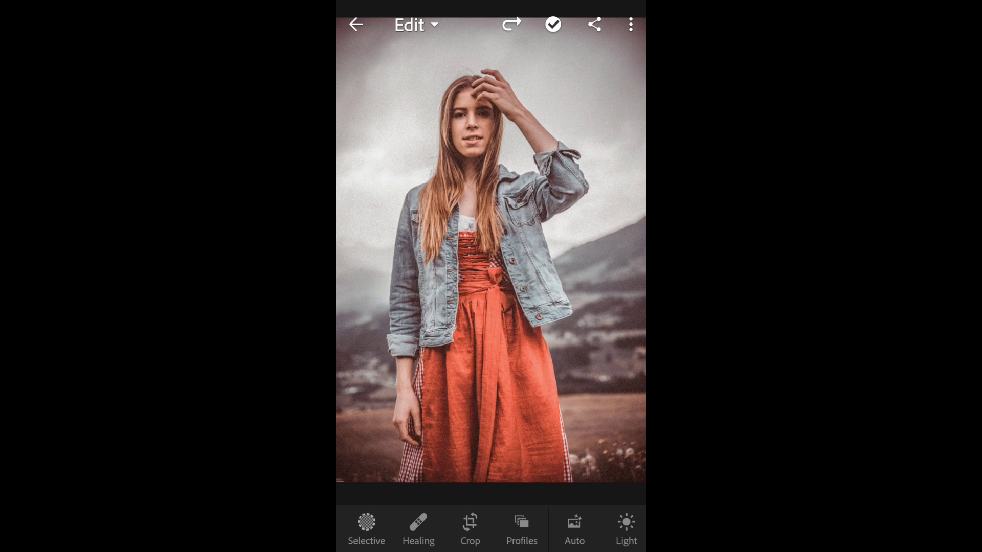
click(511, 24)
click(356, 24)
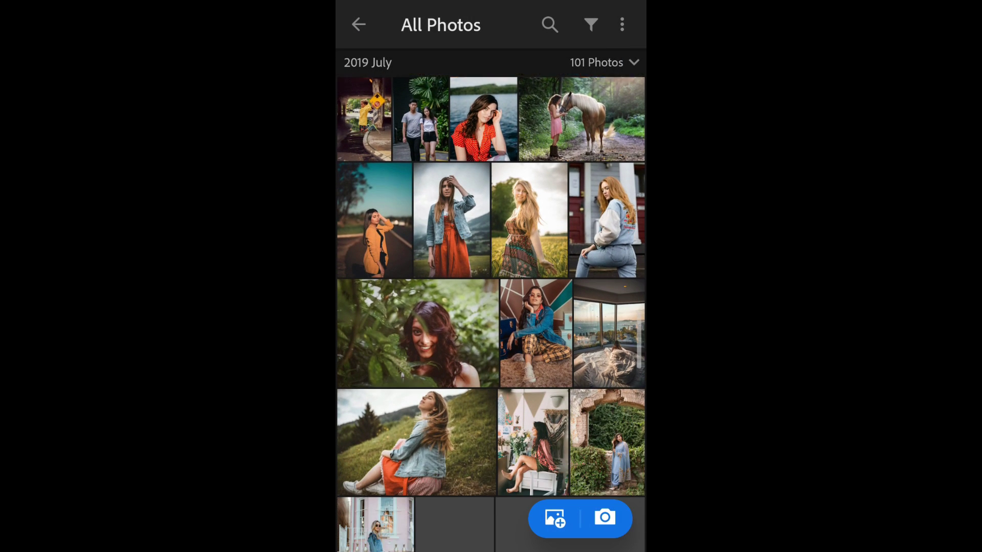
- Paste the copied edit settings onto the photo of the woman seated beside the flowers, compare before and after, and undo the paste
scroll(491, 313, down, 4)
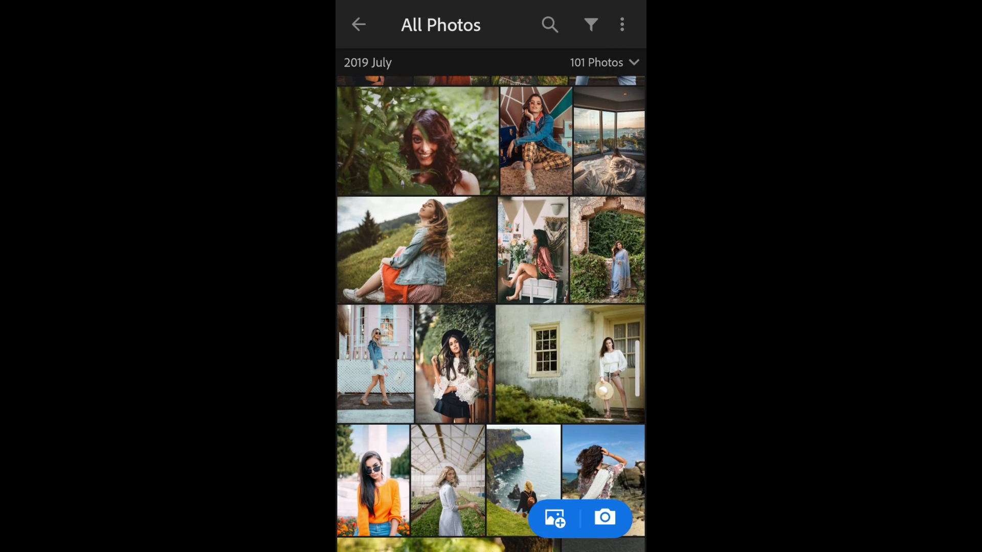
click(533, 250)
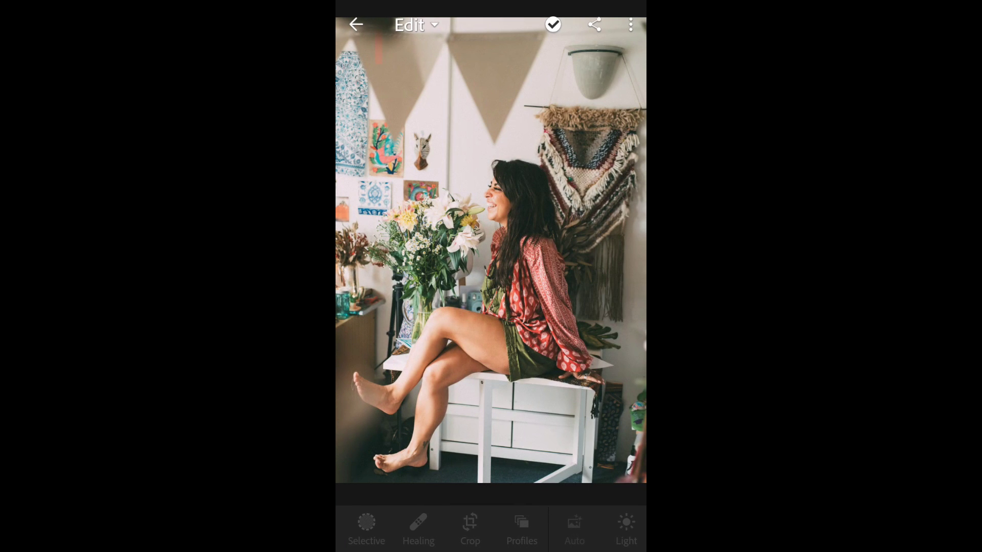
click(628, 24)
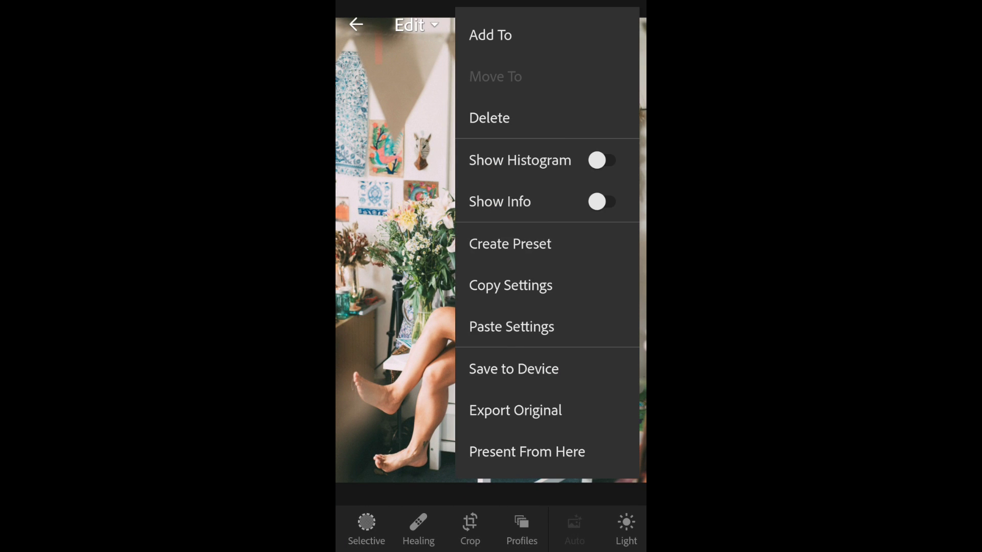
click(511, 327)
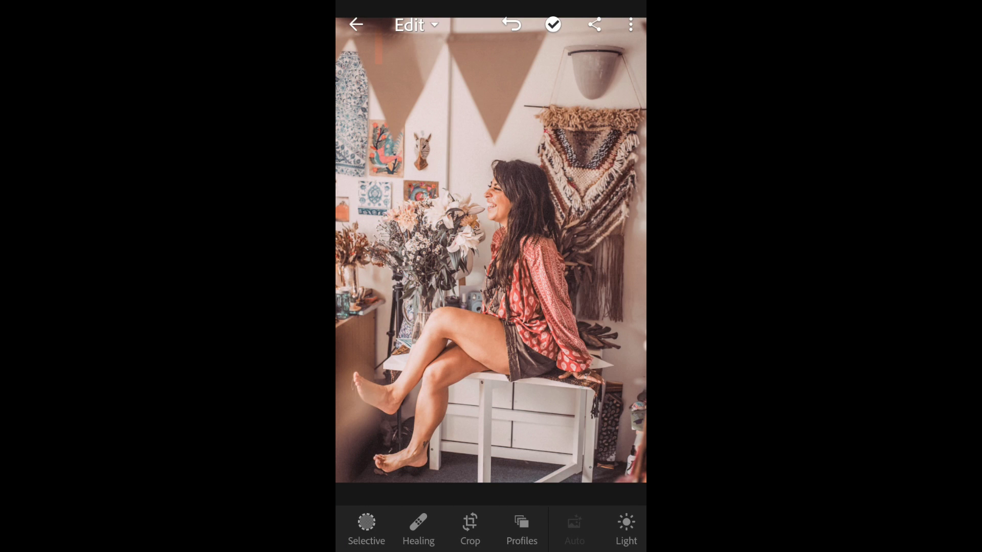
click(512, 24)
click(511, 24)
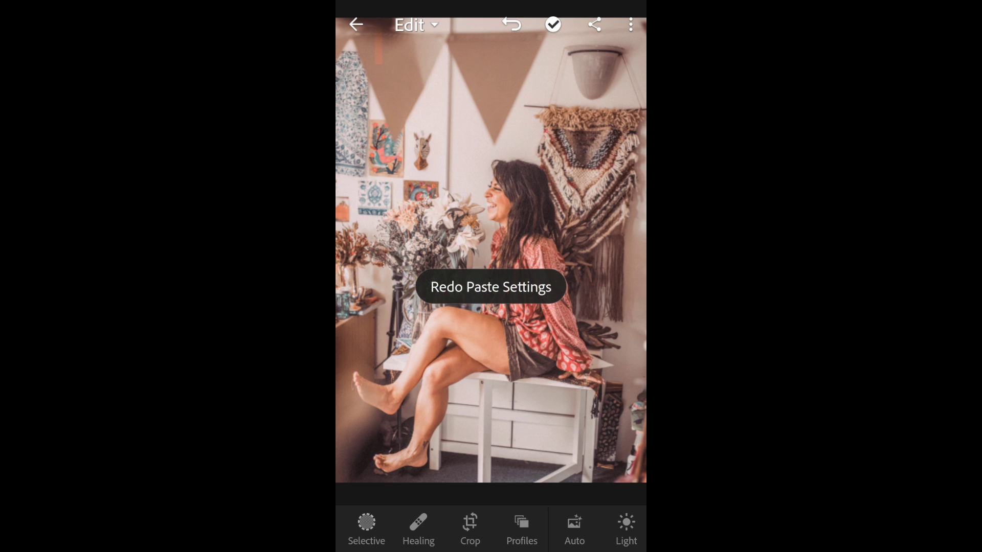
click(511, 24)
click(356, 24)
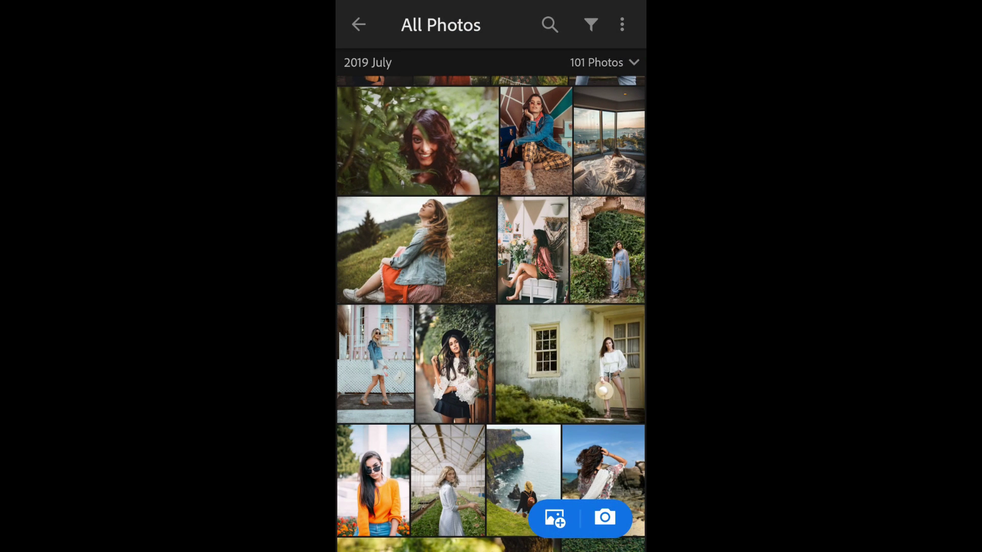
- Try the copied edit settings on the photo of the woman walking past the pink house, comparing before and after, then undo them
click(375, 363)
click(628, 24)
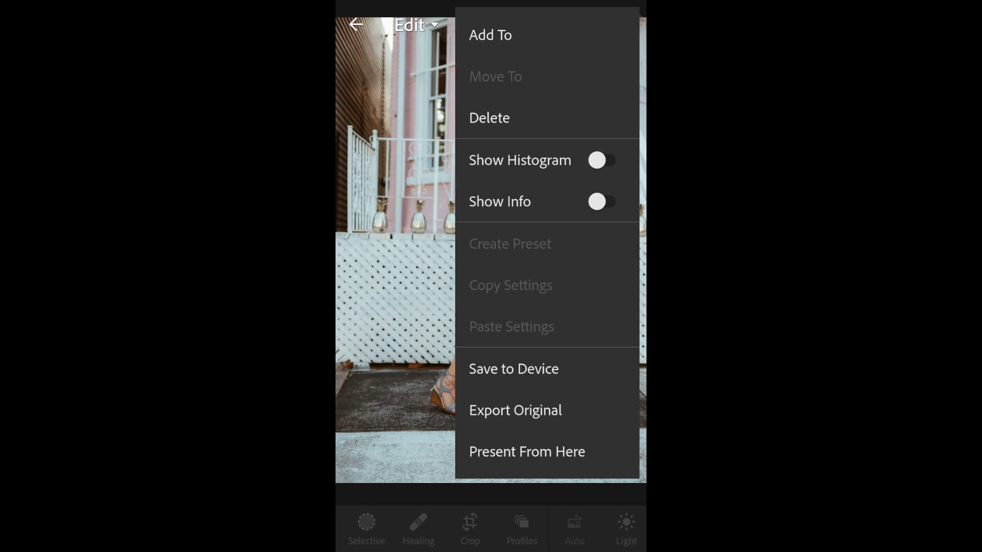
click(511, 326)
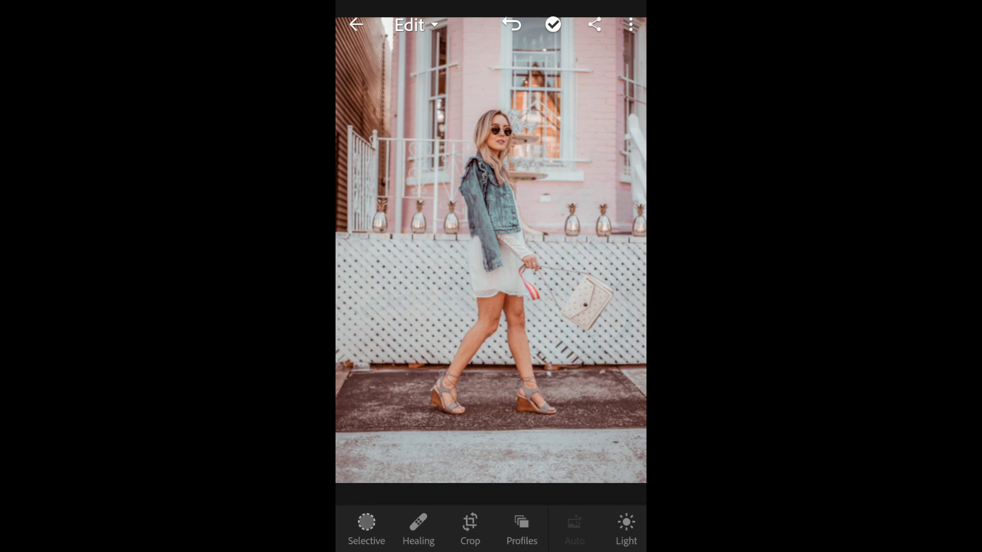
click(512, 24)
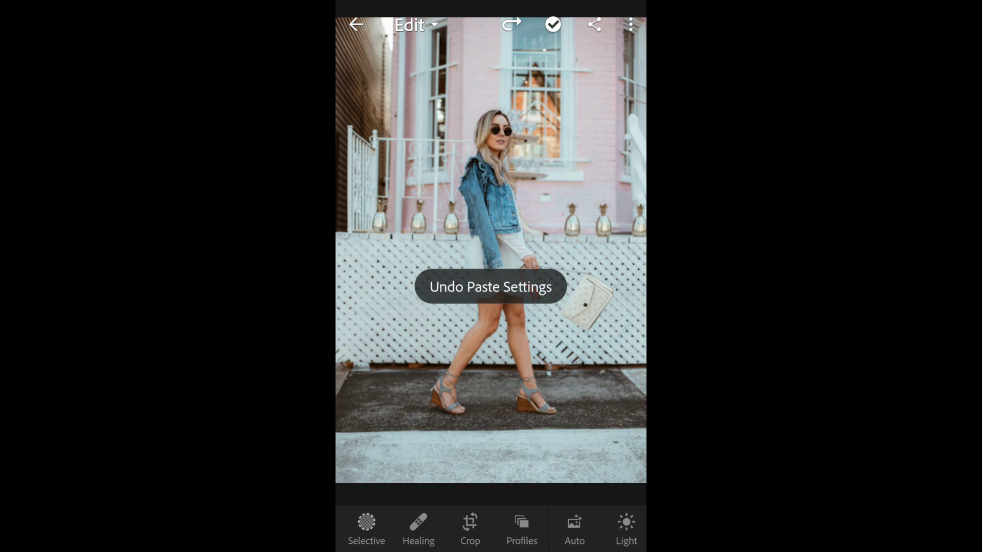
click(511, 24)
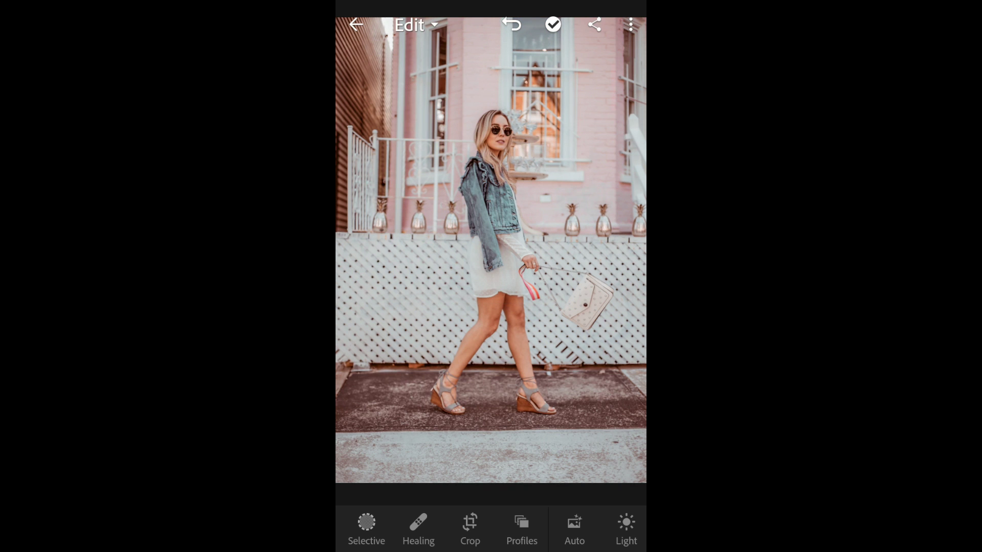
click(511, 24)
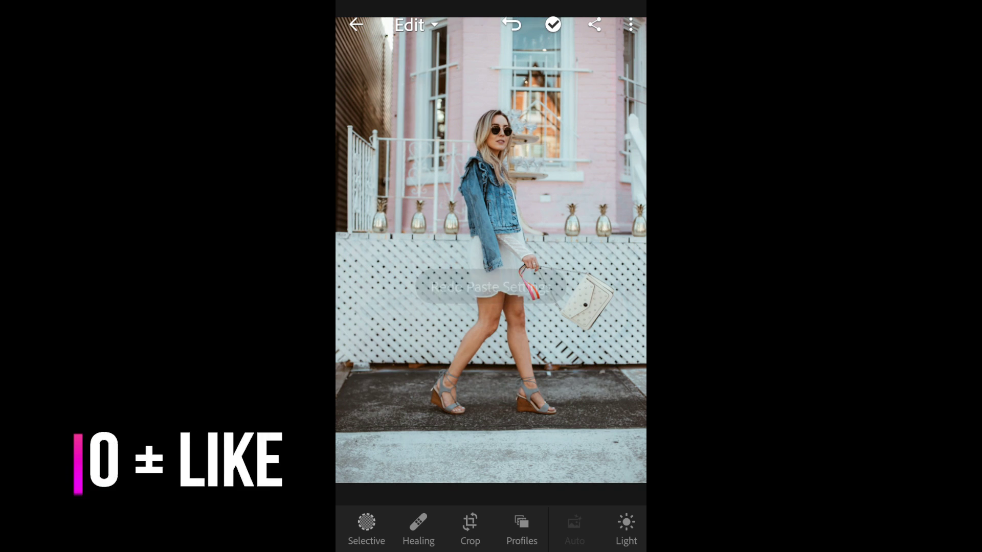
click(511, 24)
click(511, 24)
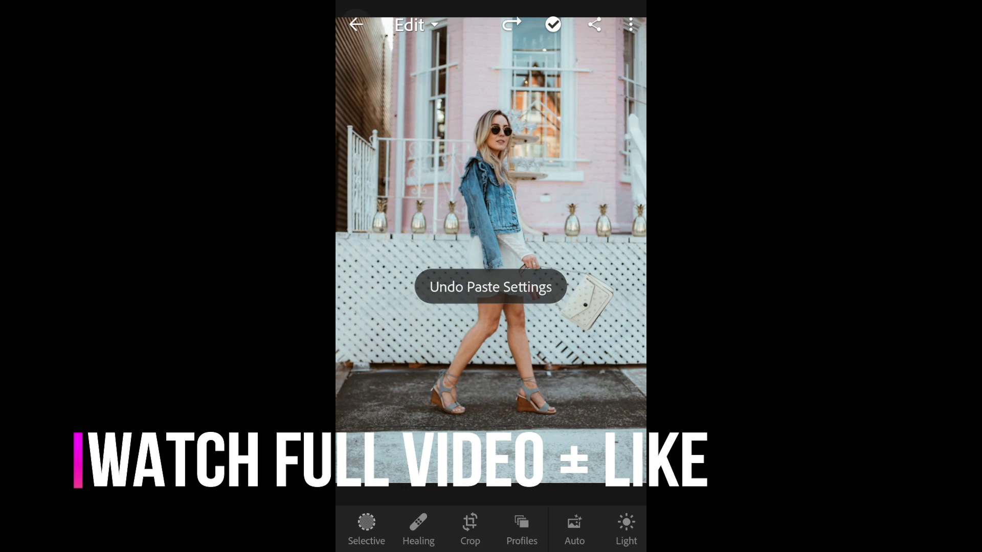
click(356, 24)
- Paste the copied edit settings onto the beach photo of the woman in denim shorts, compare before and after, and undo the paste
scroll(490, 307, down, 3)
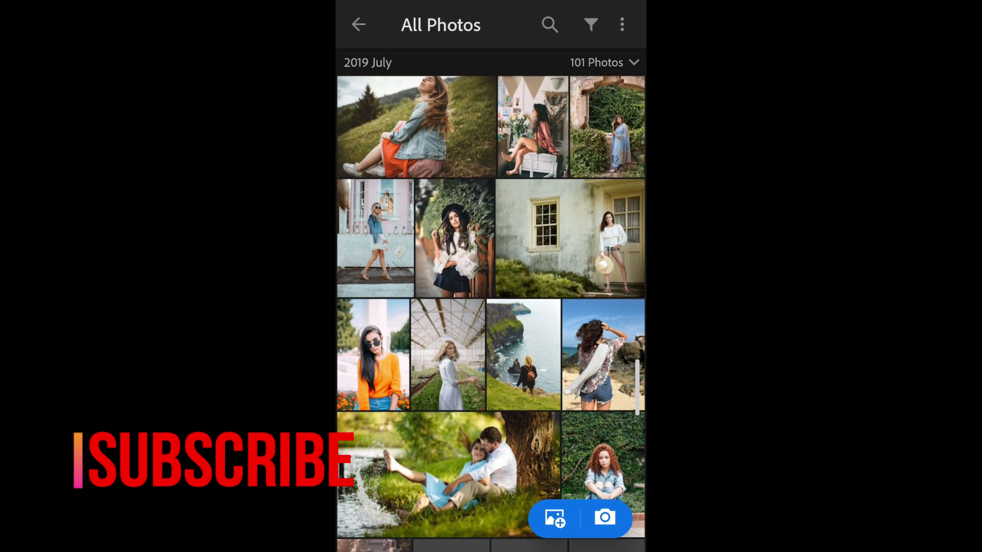
scroll(491, 306, down, 1)
click(603, 347)
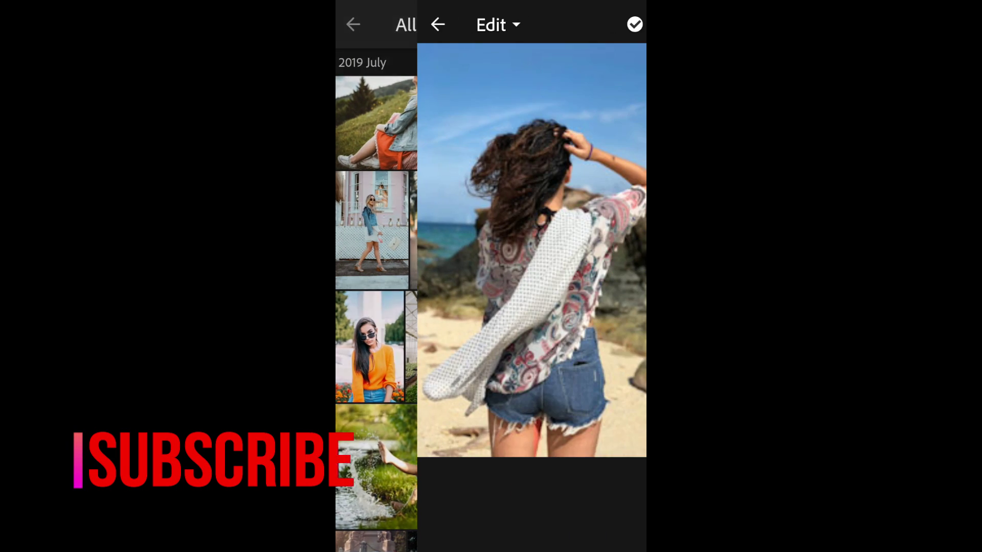
click(628, 24)
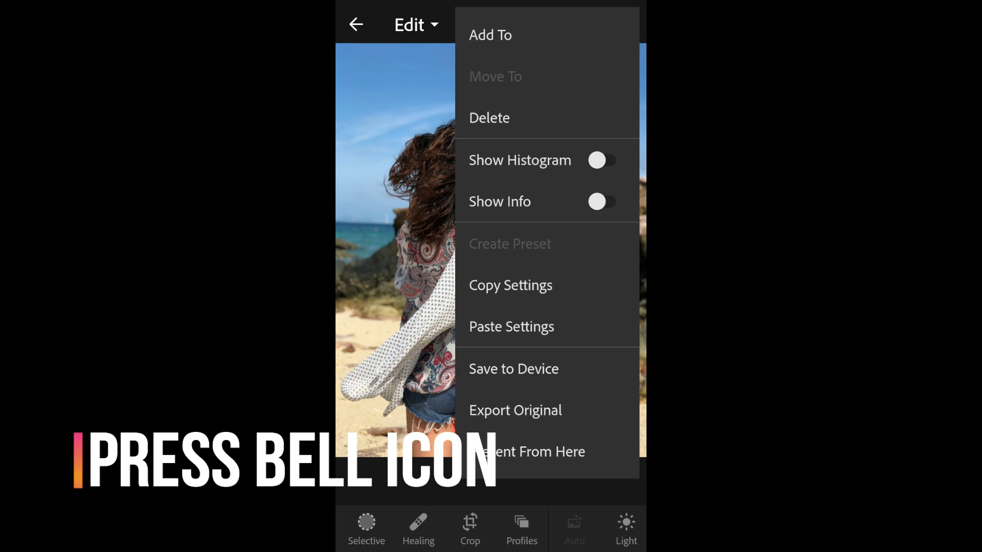
click(512, 327)
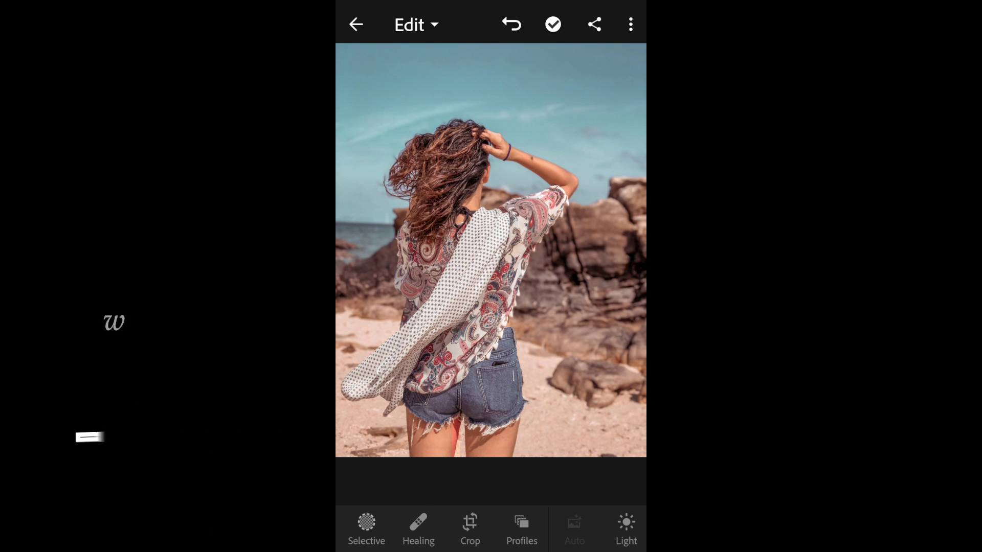
click(511, 24)
click(512, 24)
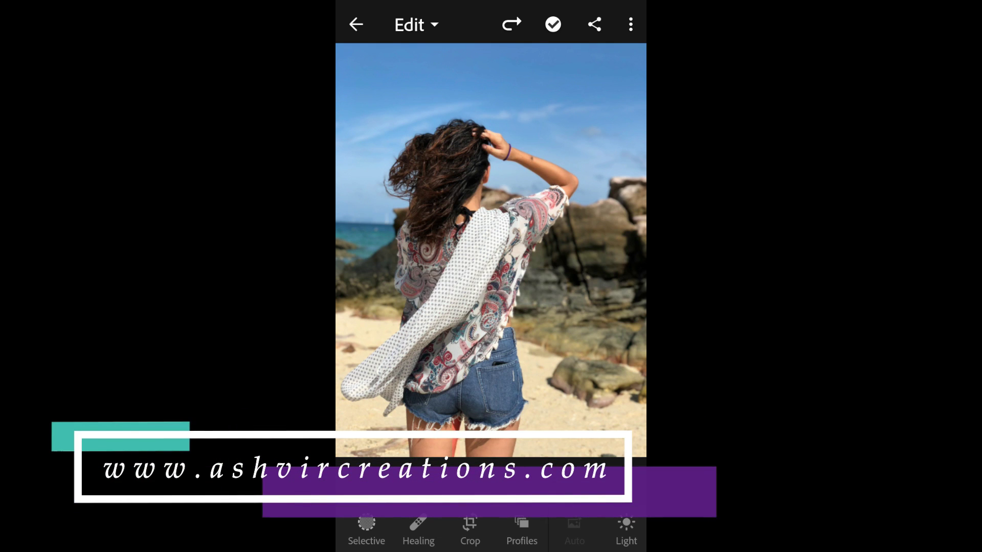
click(511, 24)
click(511, 24)
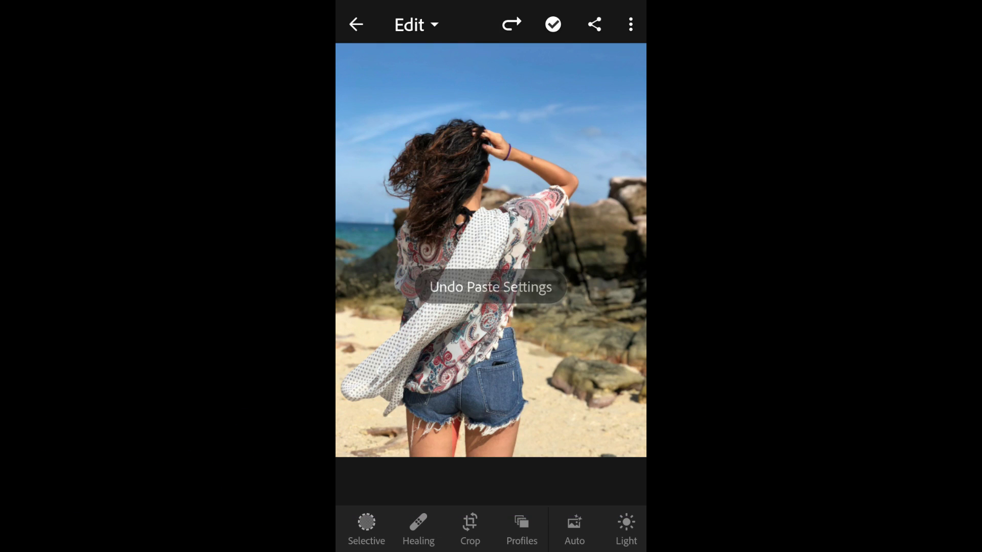
click(356, 24)
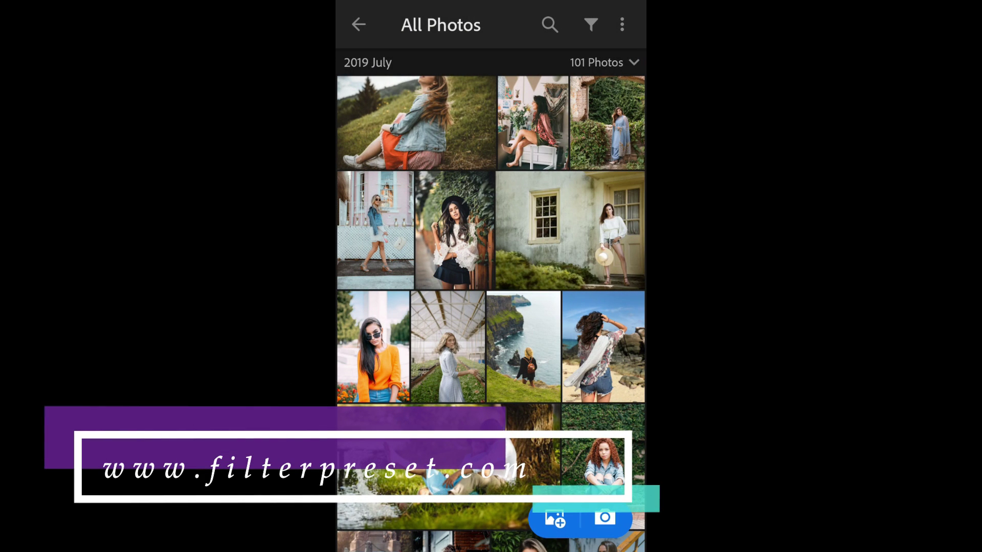
- Try the copied edit settings on the photo of the woman in the orange sweater, comparing before and after, then undo them
click(373, 346)
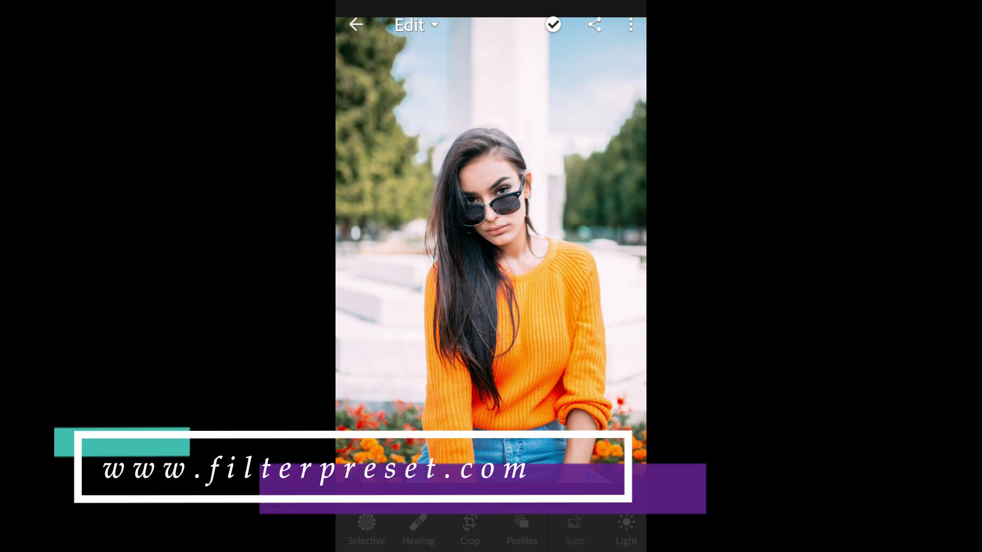
click(632, 24)
click(511, 326)
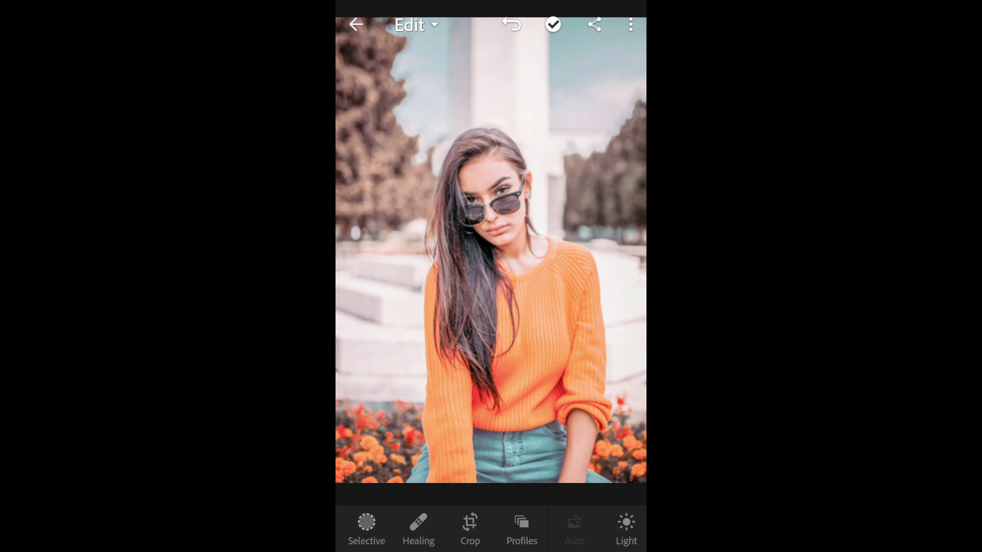
click(511, 24)
click(512, 24)
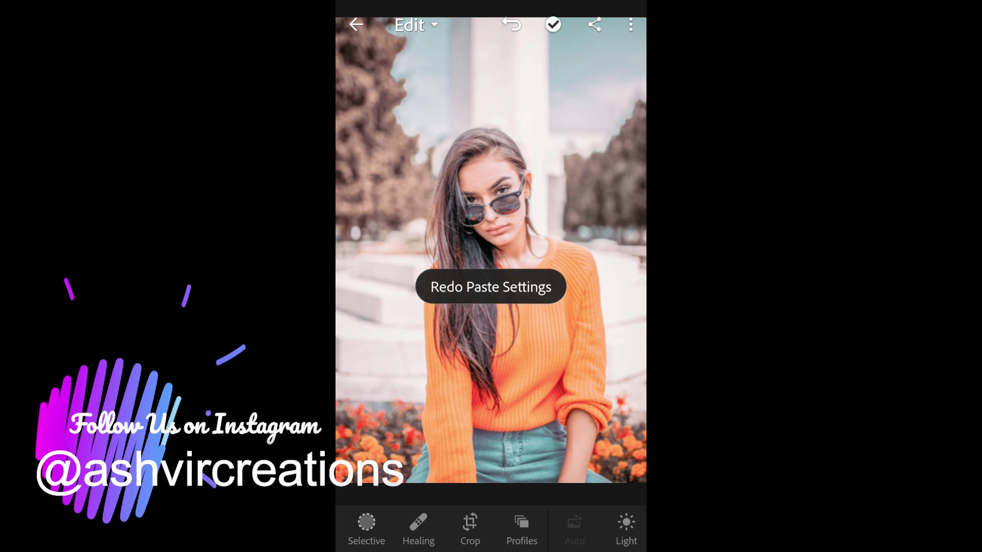
click(511, 24)
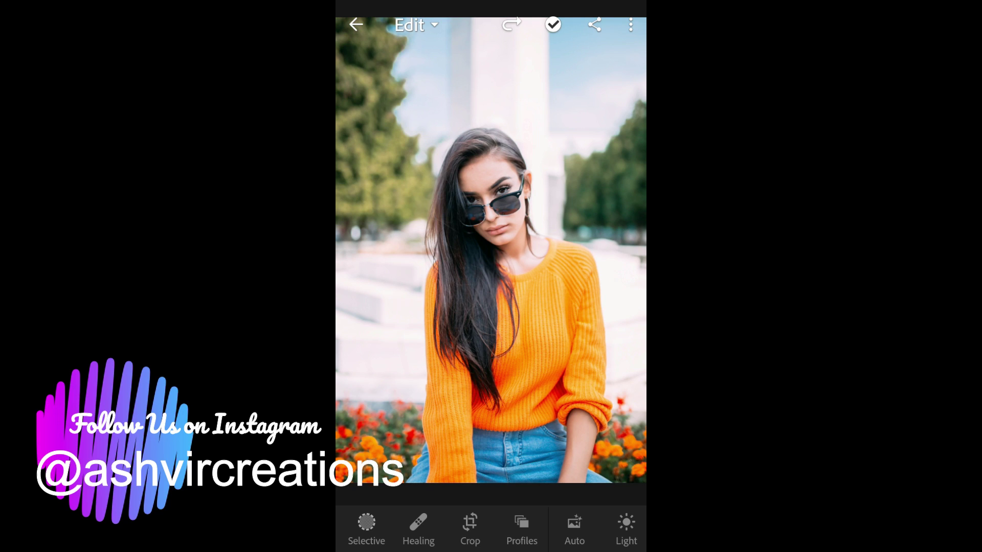
click(356, 24)
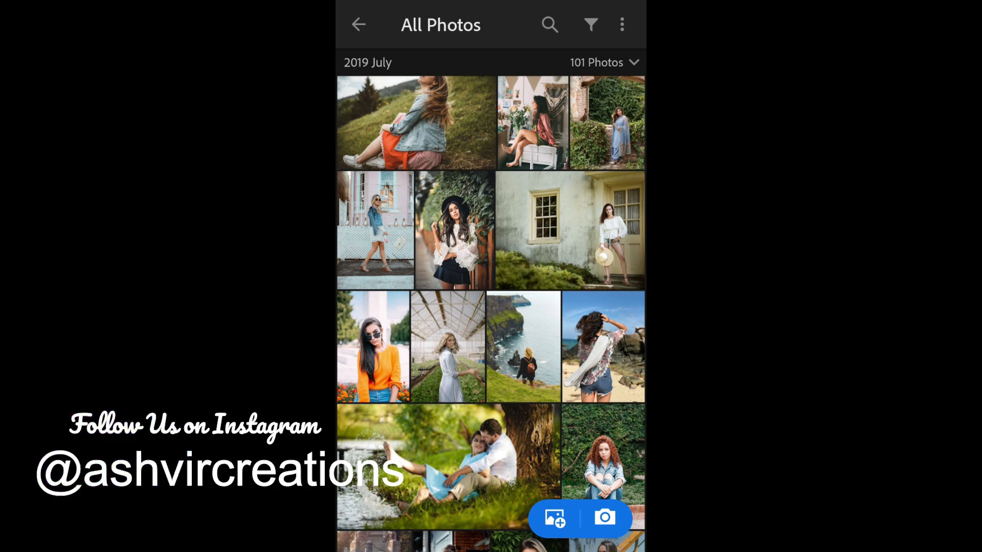
- Open the photo of the woman with the backpack on the sea cliff and paste the copied edit settings onto it
click(521, 347)
click(631, 24)
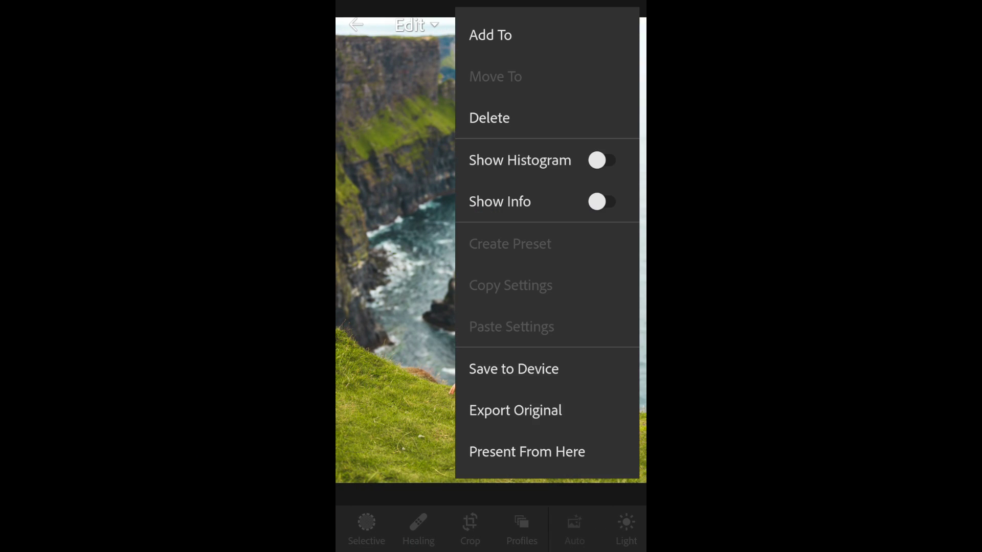
click(512, 327)
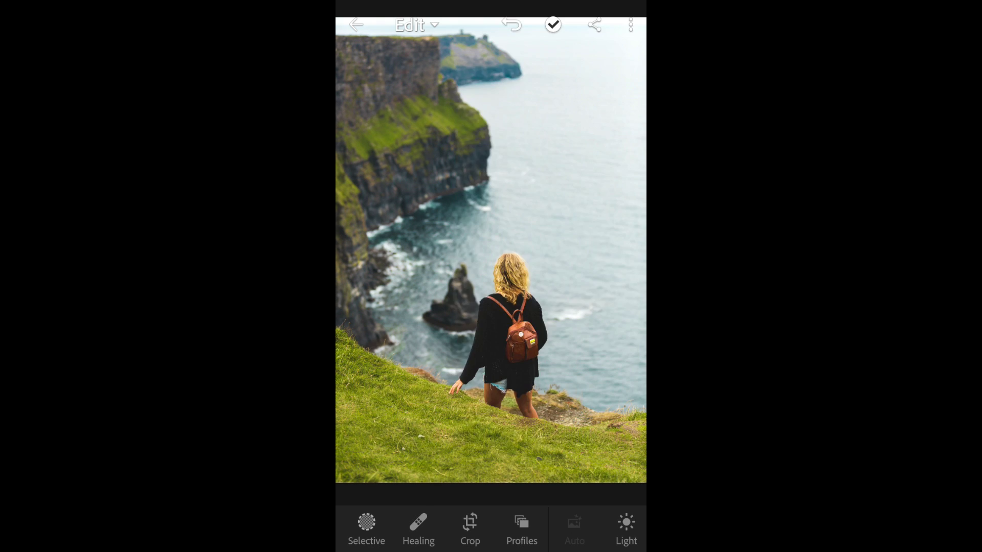